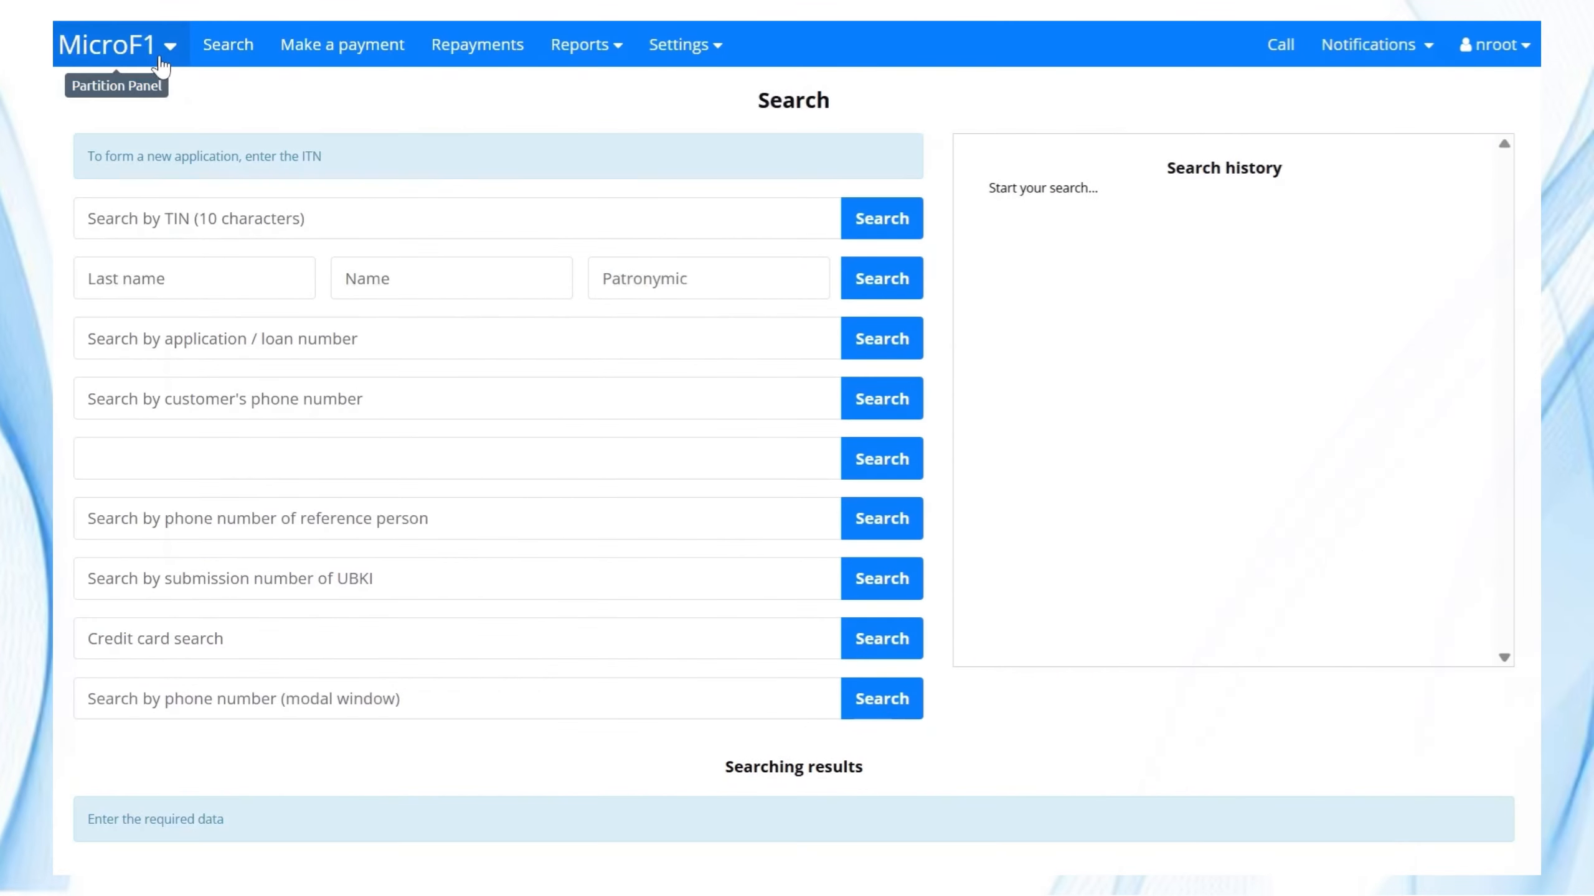
Go to the Loan products page from the MicroF1 sections menu.
left_click(164, 47)
left_click(106, 330)
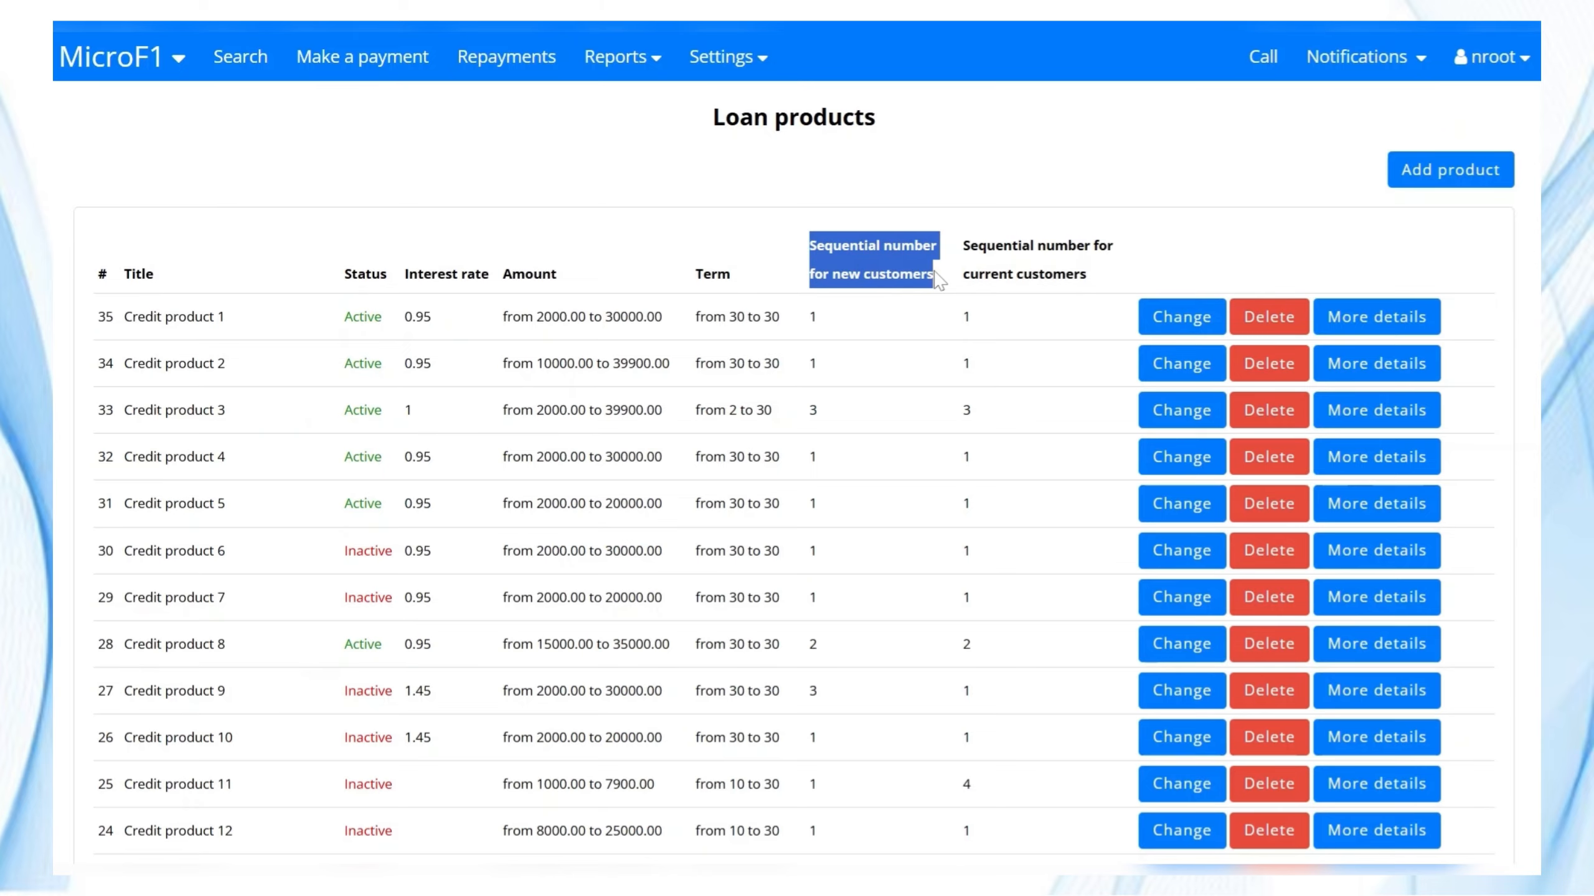
left_click(1182, 316)
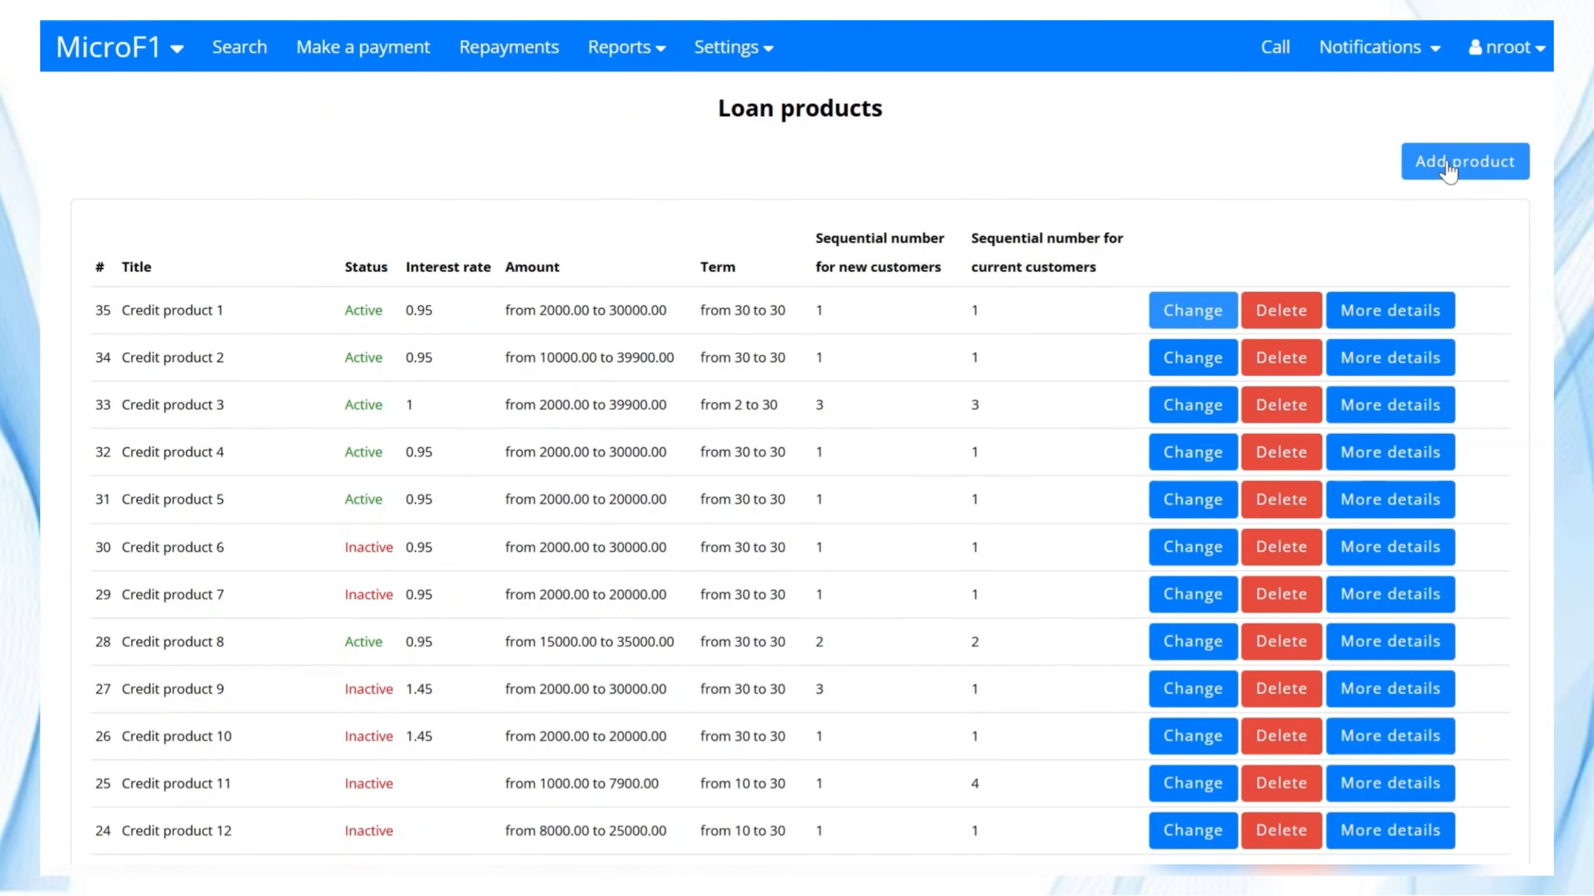
Start a new loan product and scroll the Edit product form to its Payment distribution order list.
left_click(1448, 163)
scroll(858, 384, "down", 10)
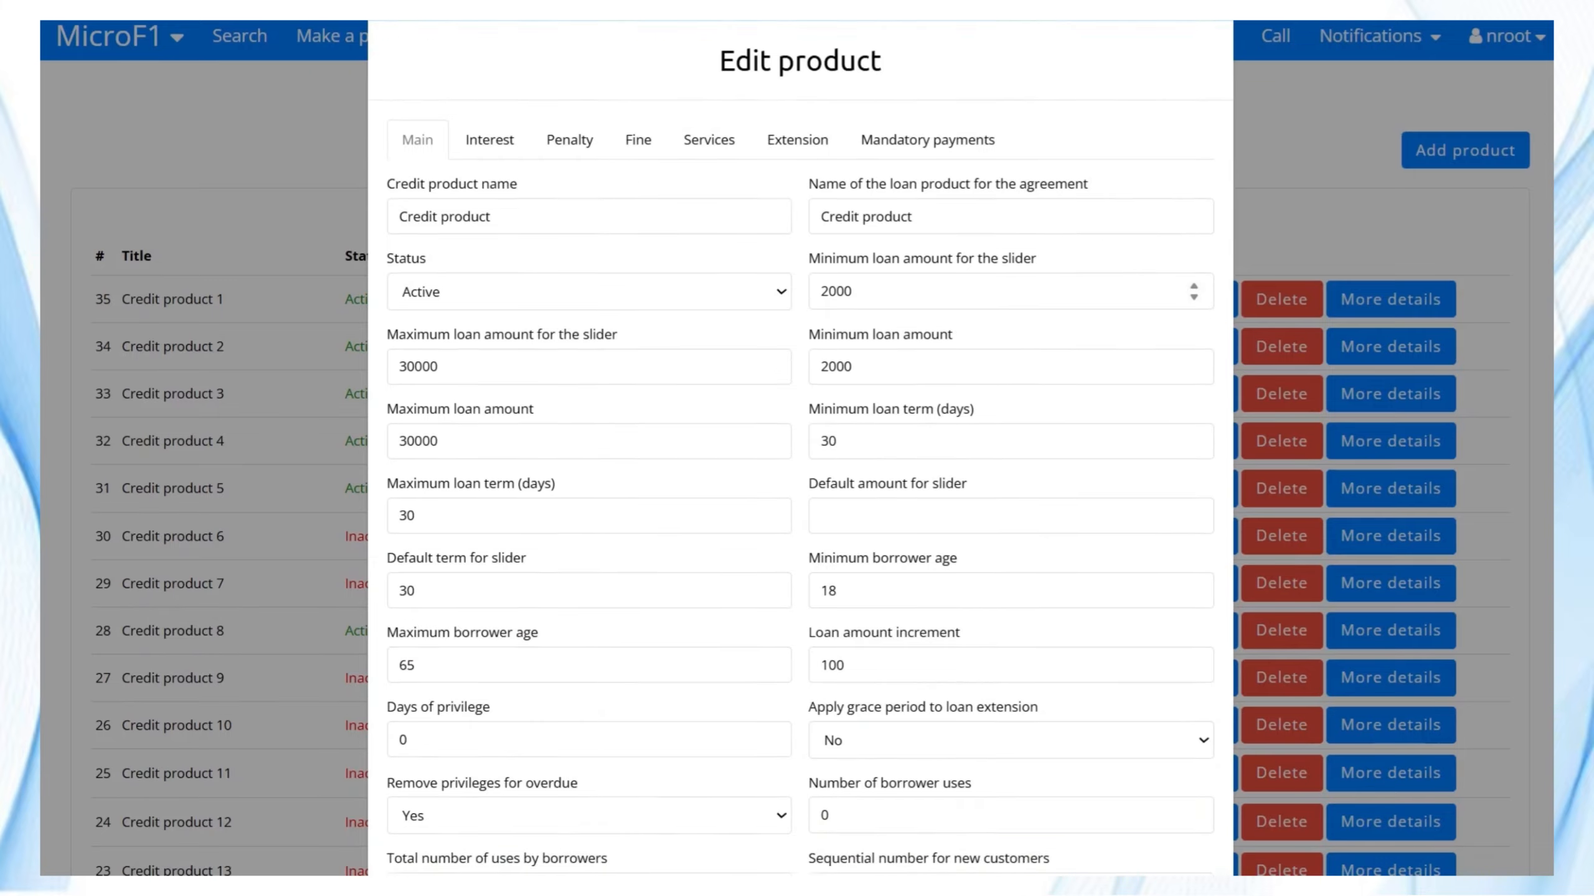
scroll(857, 384, "down", 5)
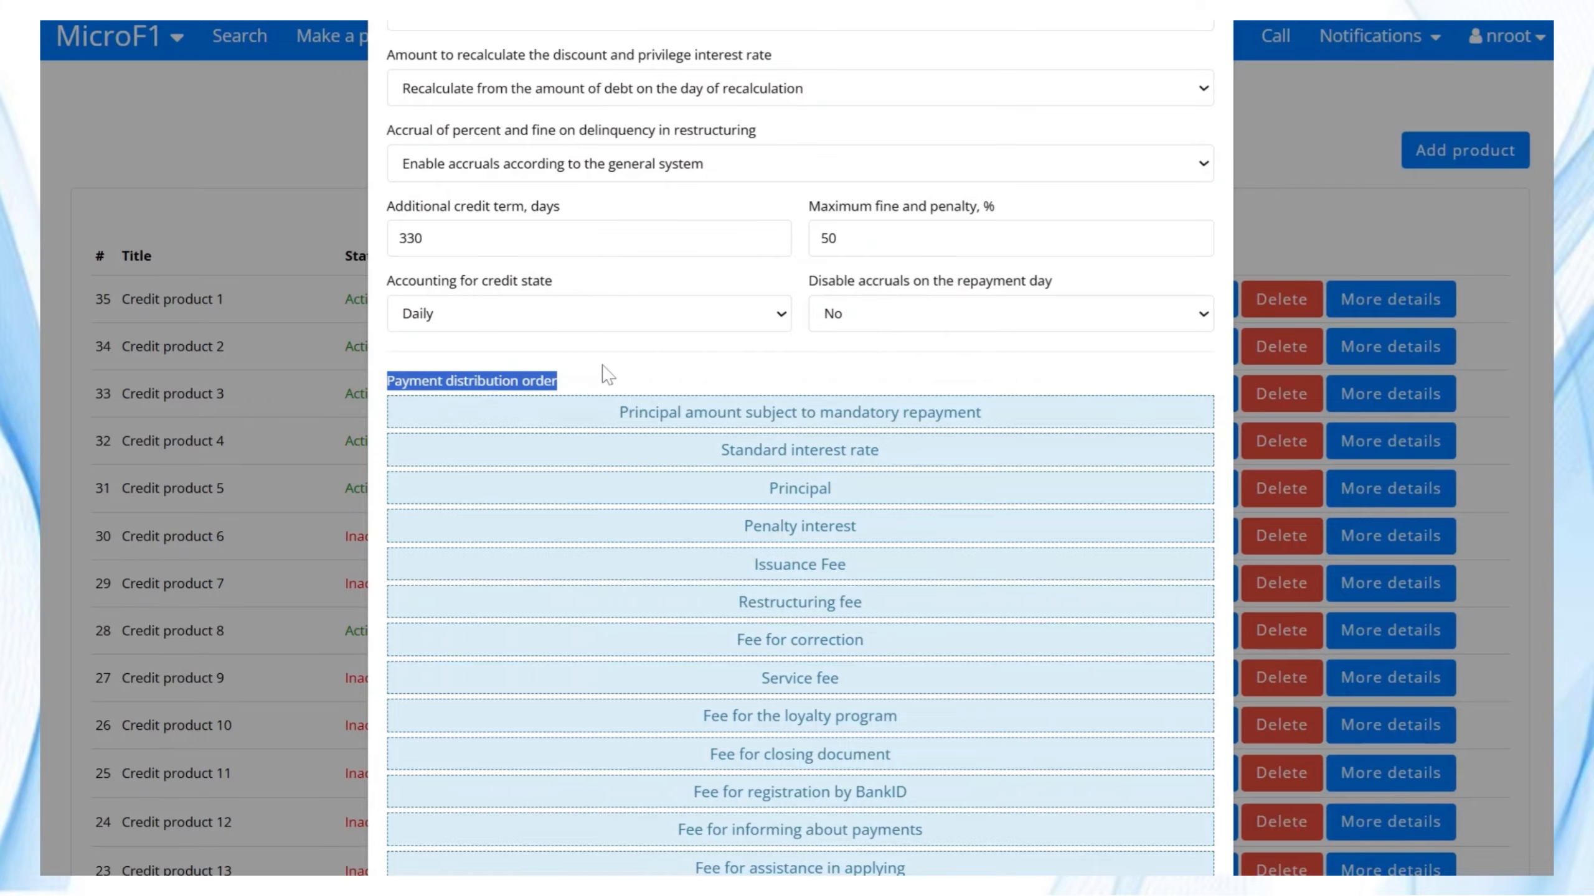
left_click(686, 383)
scroll(686, 383, "down", 4)
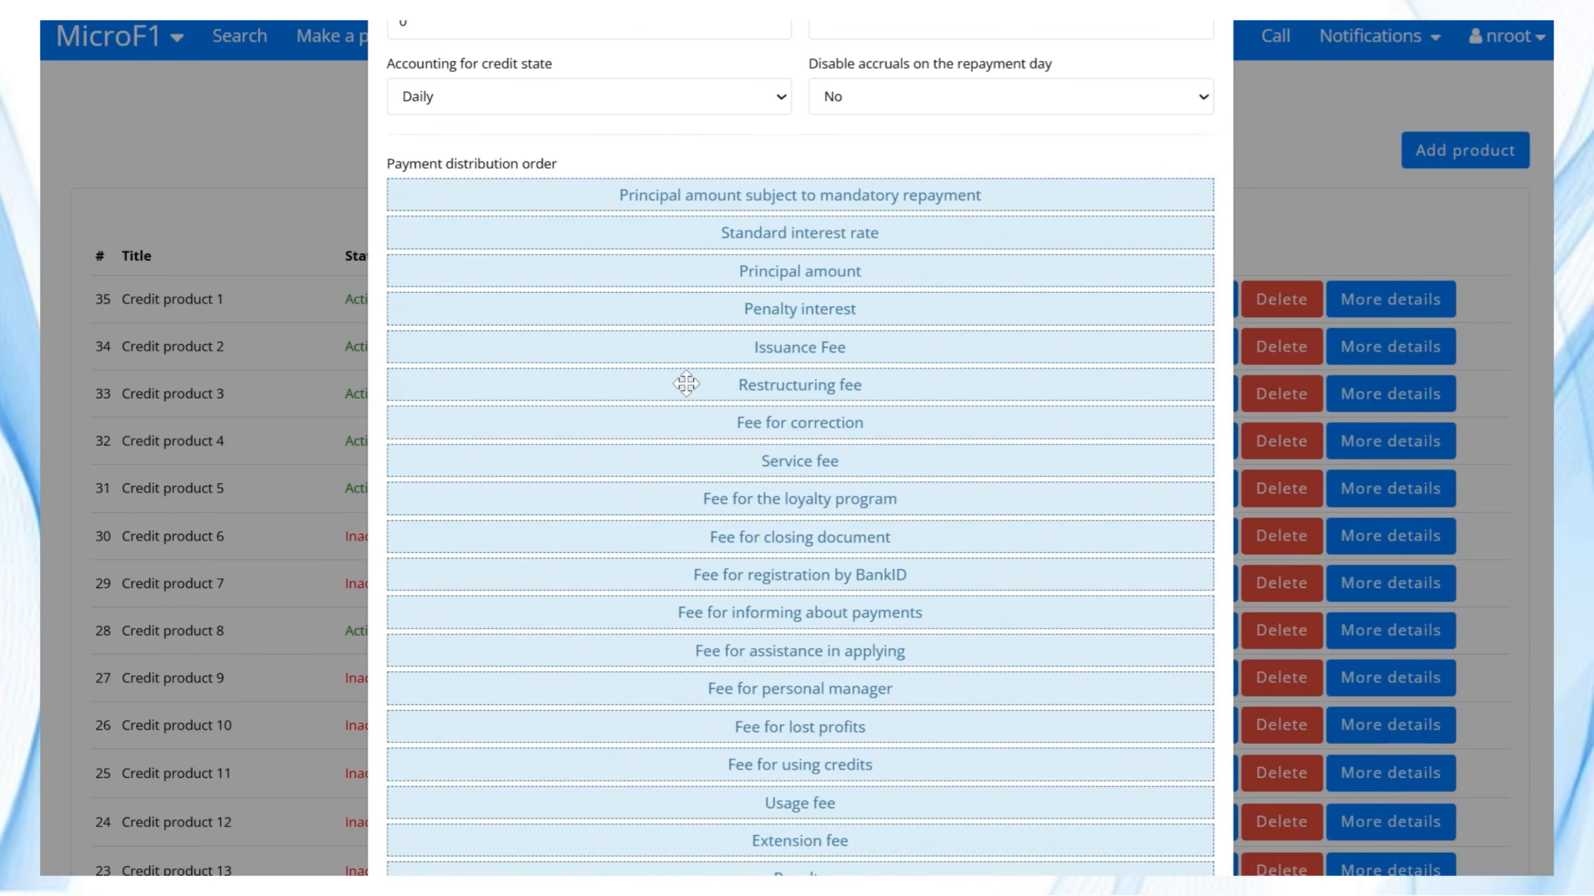
scroll(686, 384, "down", 5)
scroll(686, 384, "up", 4)
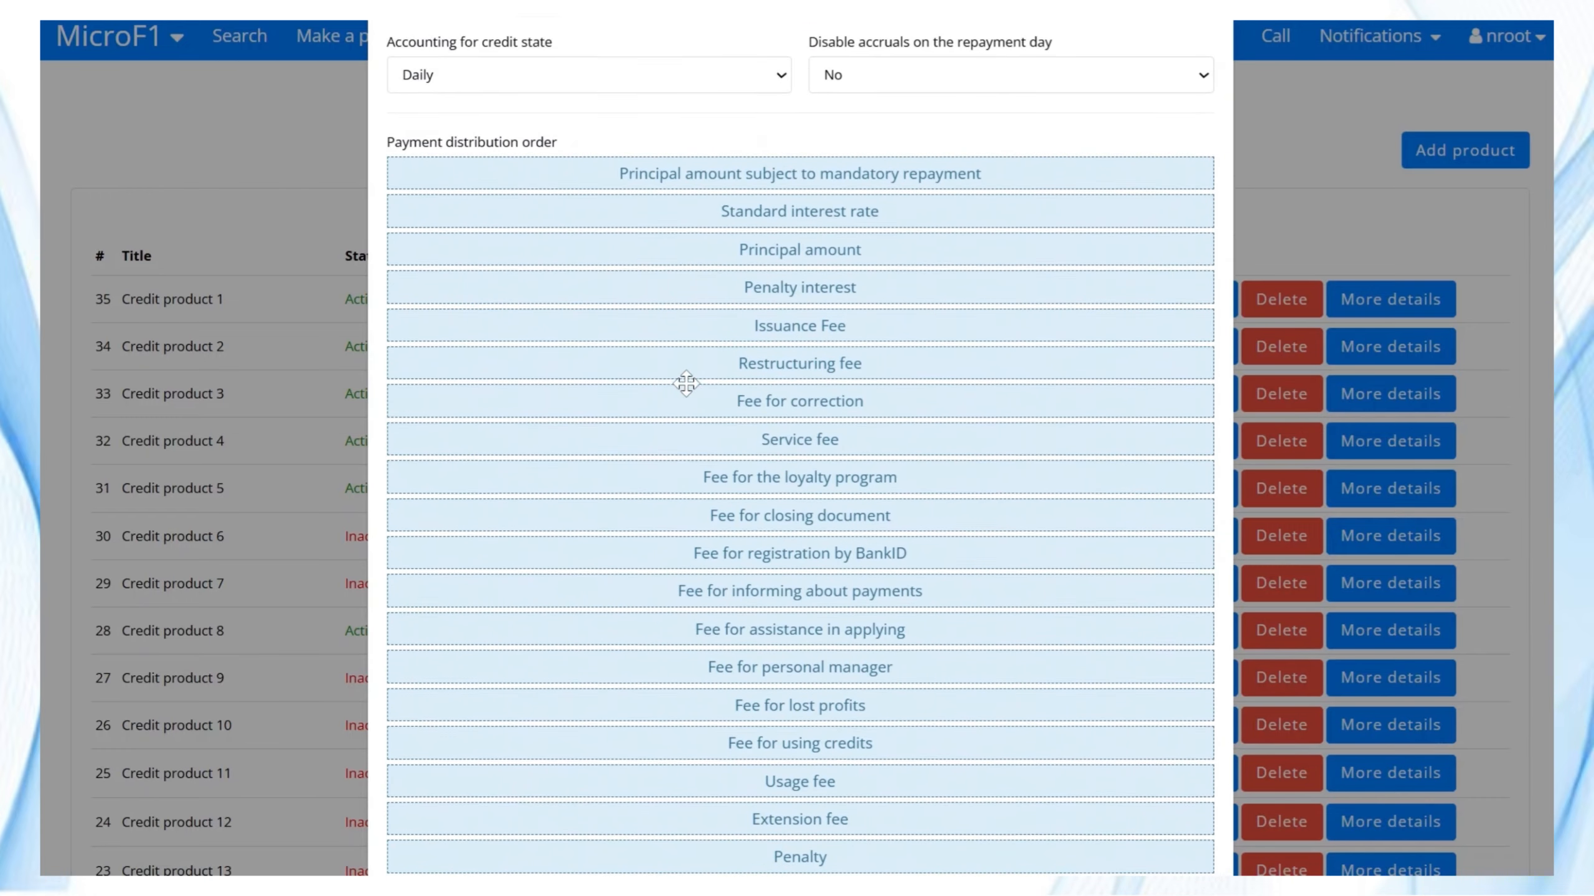
scroll(686, 383, "up", 3)
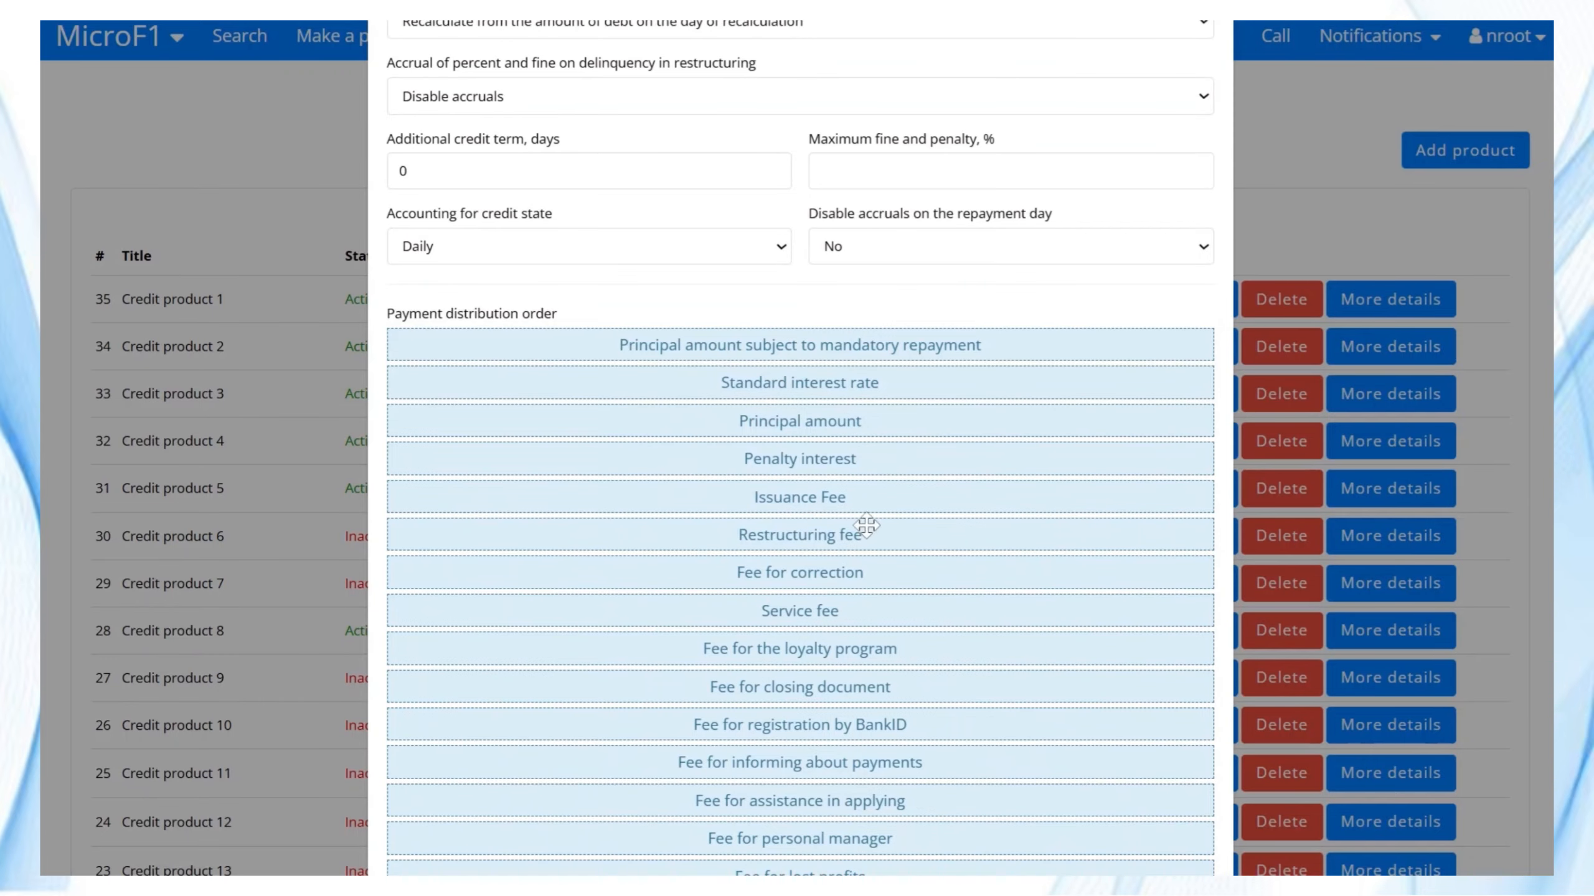
Reorder payment distribution, moving Penalty interest, Fee for correction, loyalty program fee and Principal amount upward.
left_click_drag(784, 458, 782, 345)
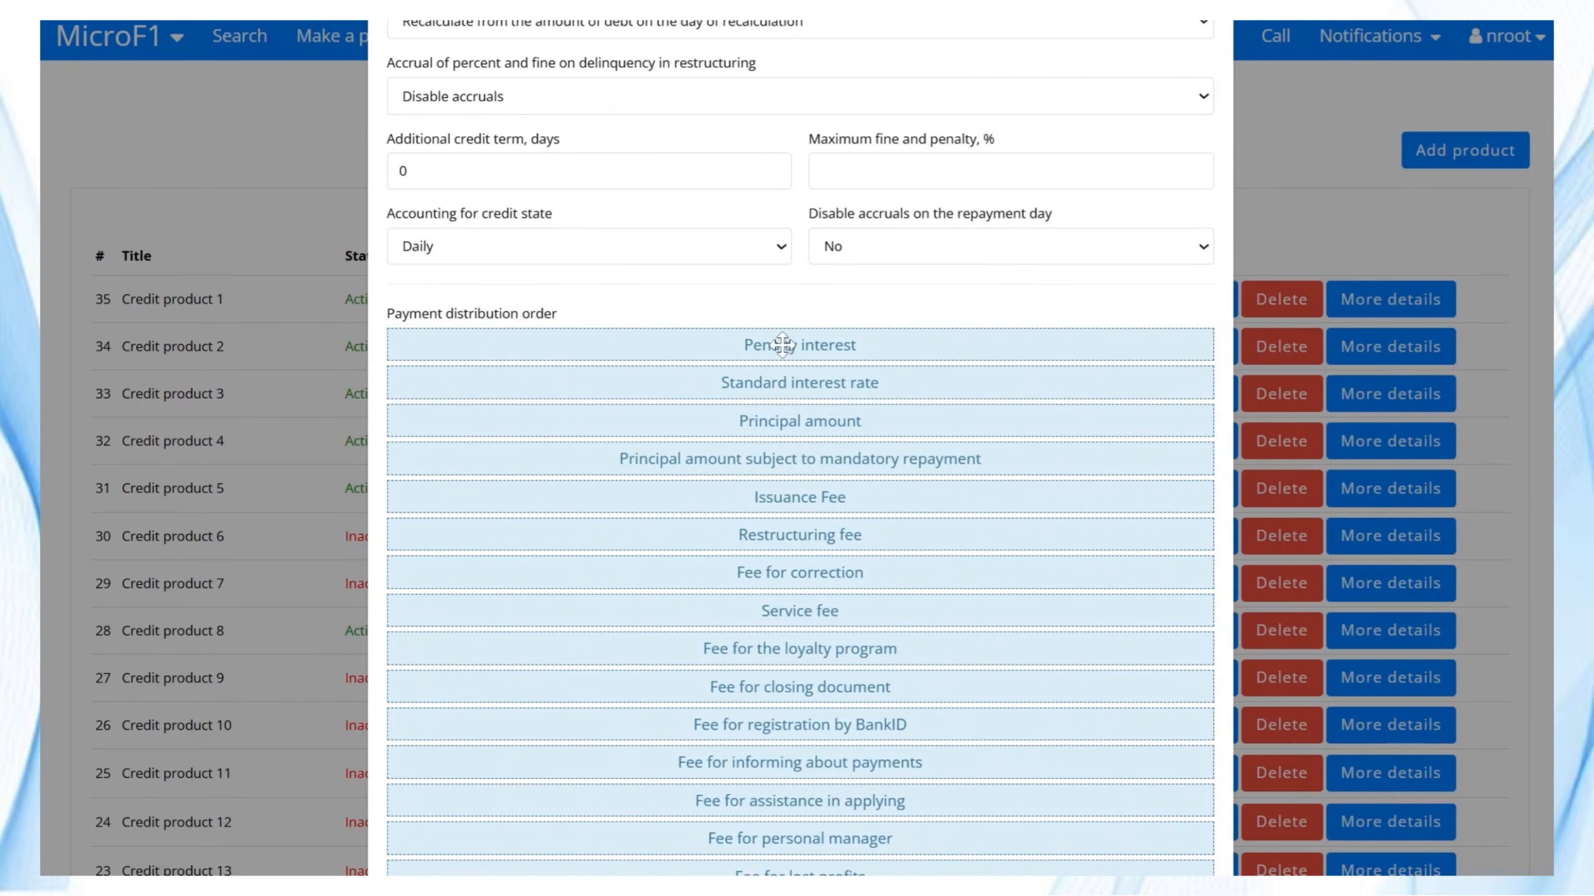
left_click_drag(805, 582, 802, 345)
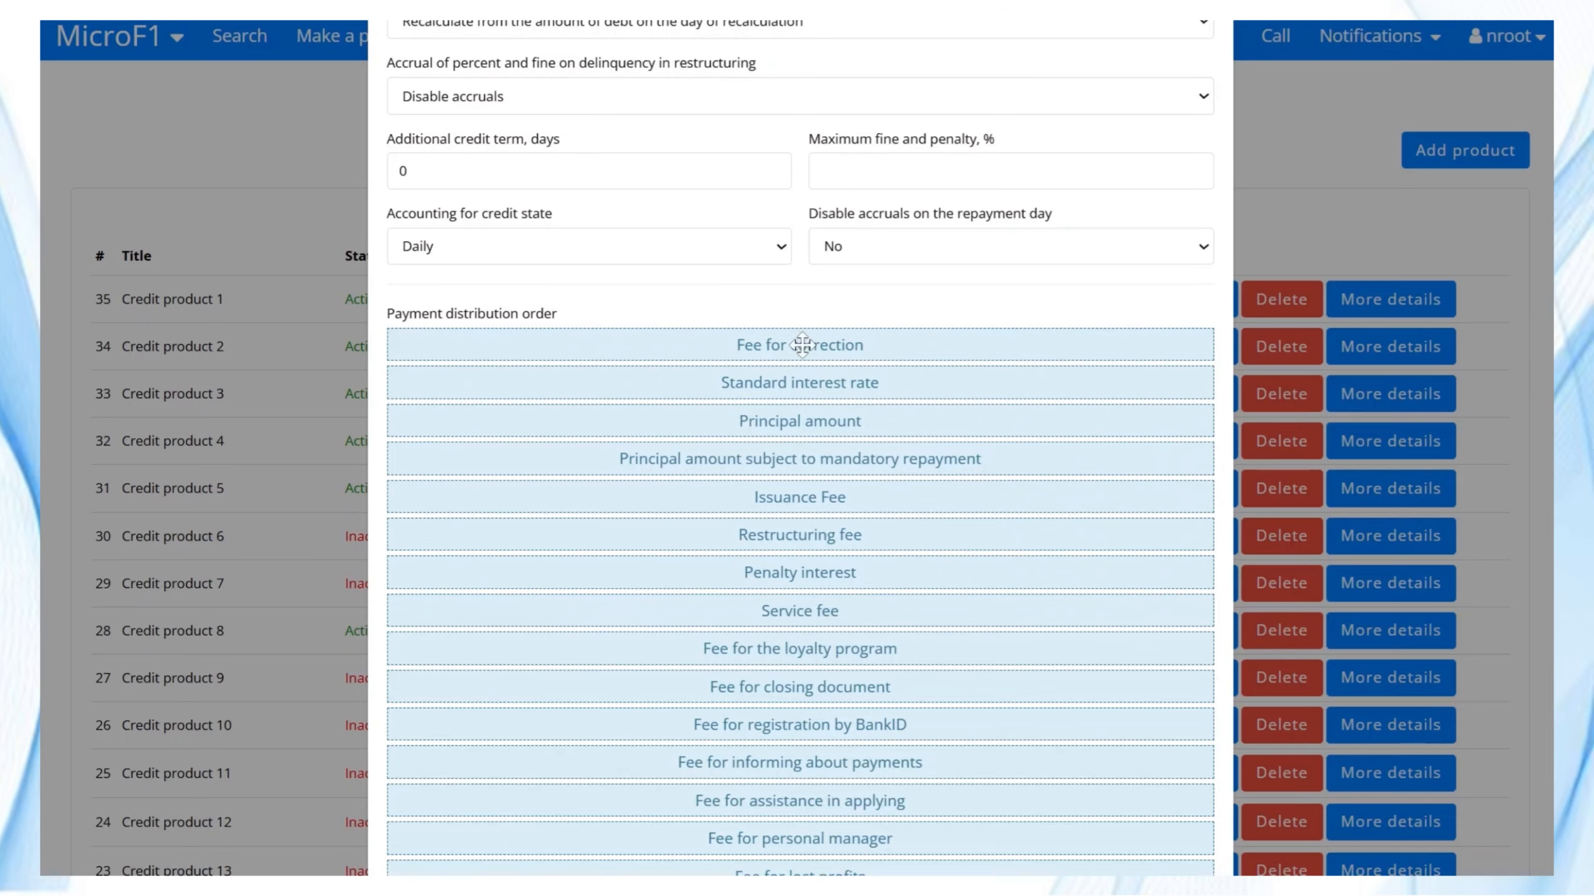
scroll(822, 534, "up", 2)
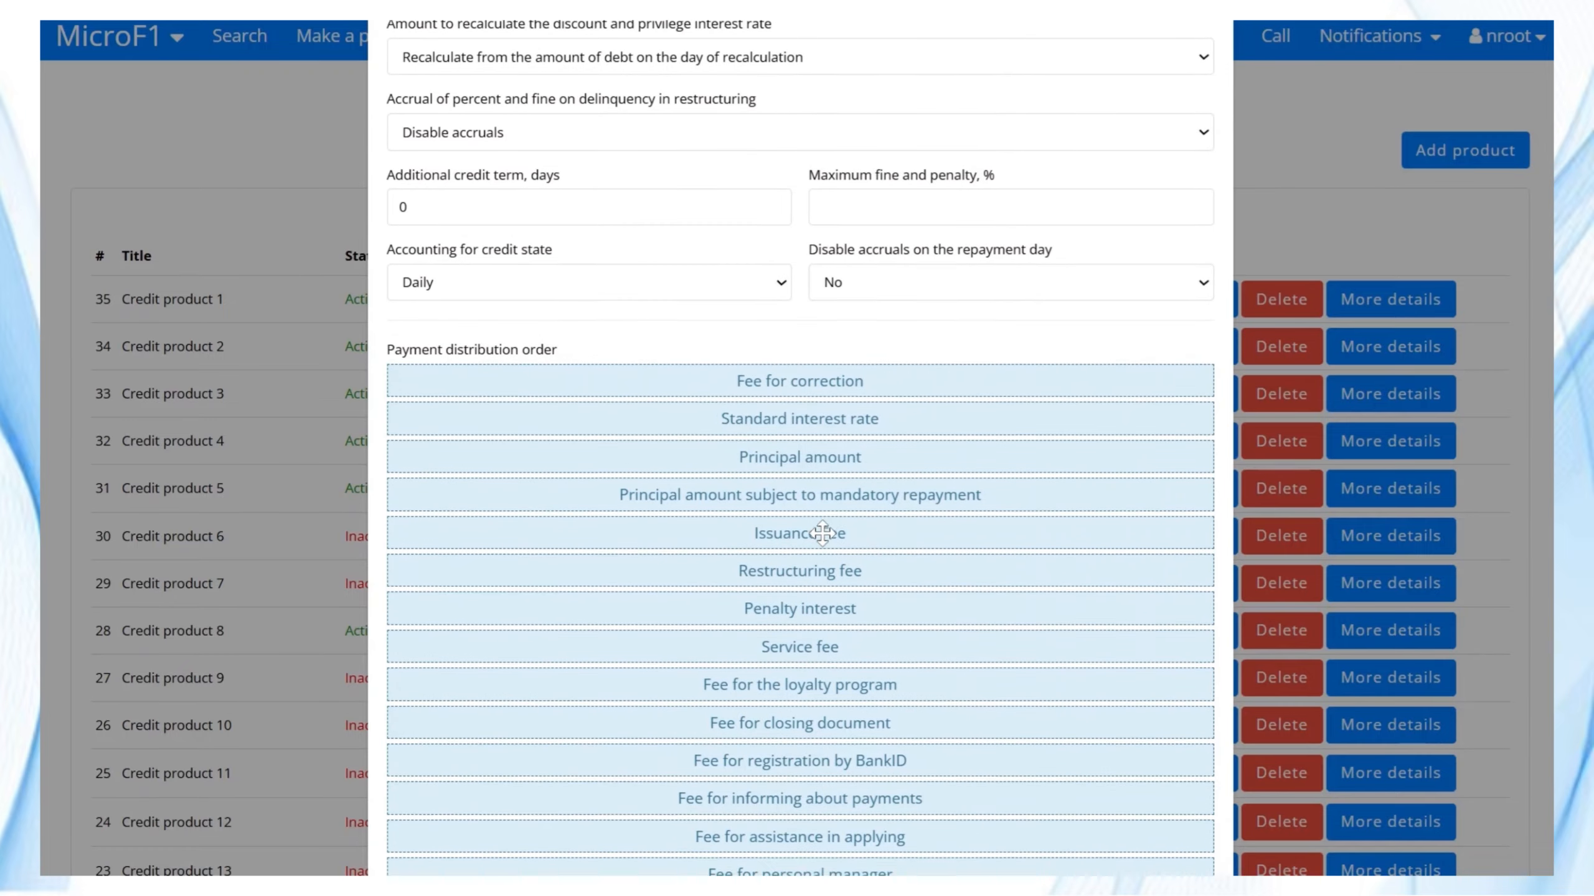
left_click_drag(833, 744, 822, 555)
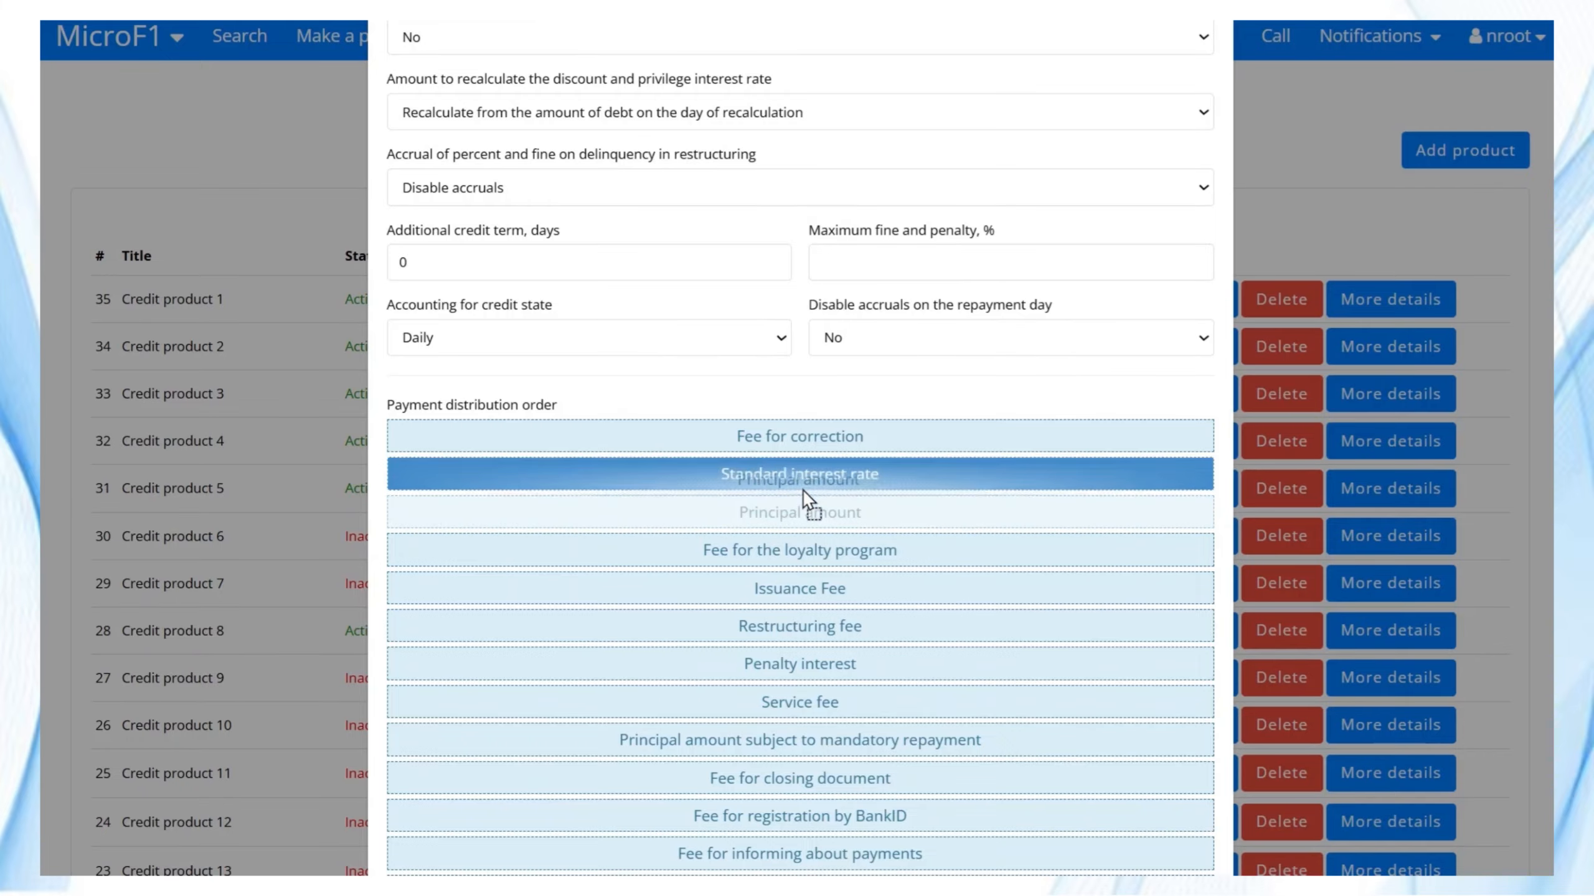
left_click_drag(802, 490, 807, 444)
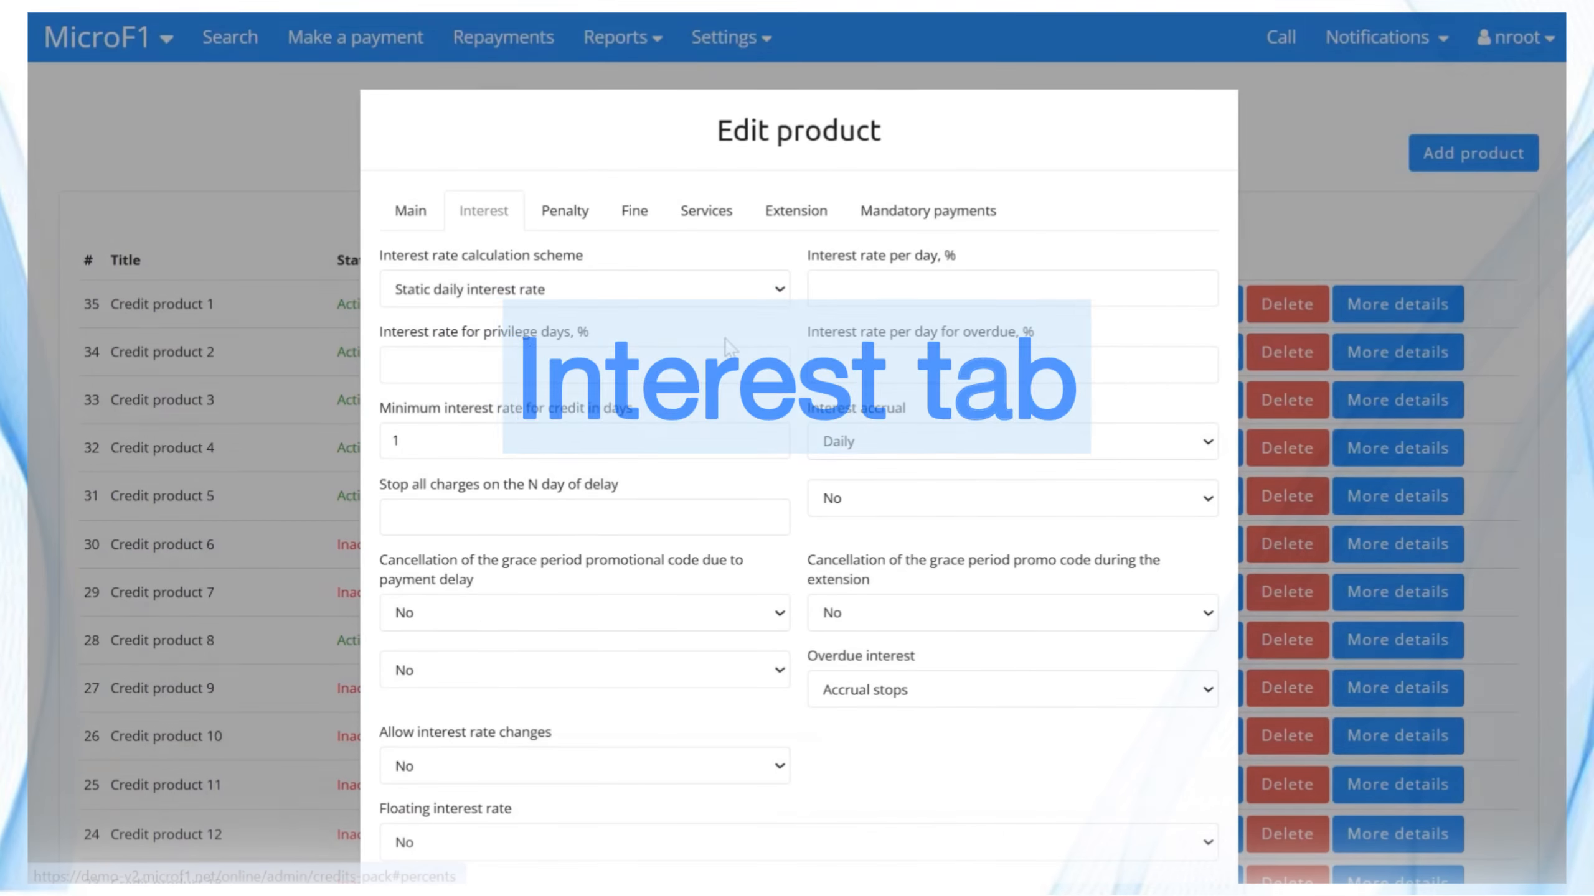
Set Floating interest rate to Yes with tiers of 1,5% for 10 days and 2% for 11 days.
left_click(583, 358)
scroll(799, 440, "down", 2)
scroll(800, 440, "down", 1)
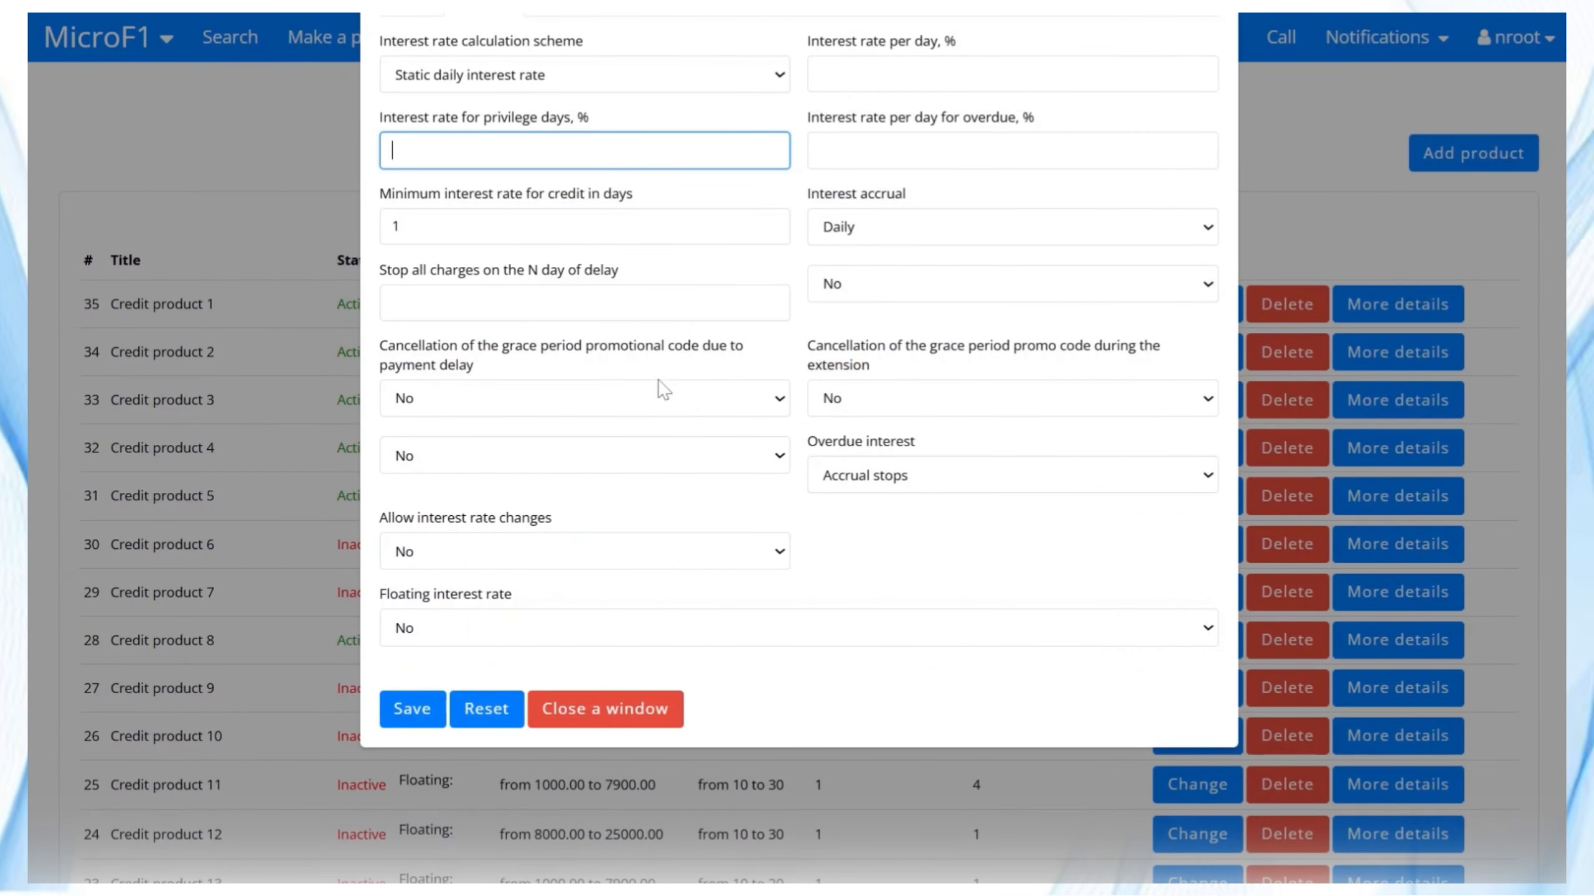
scroll(663, 389, "down", 3)
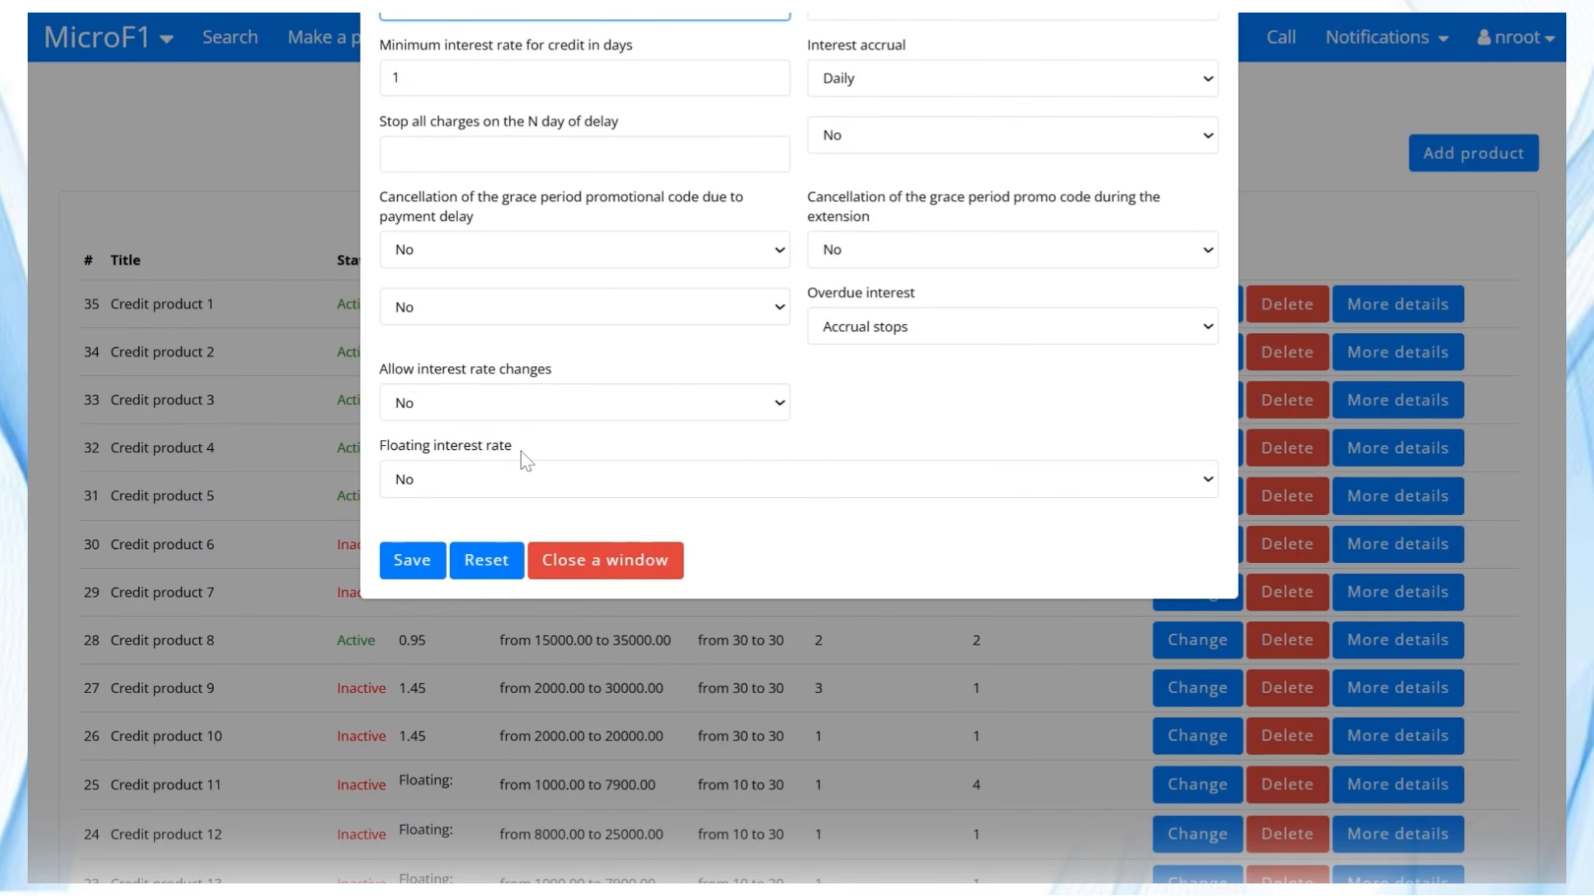
left_click(691, 478)
left_click(447, 540)
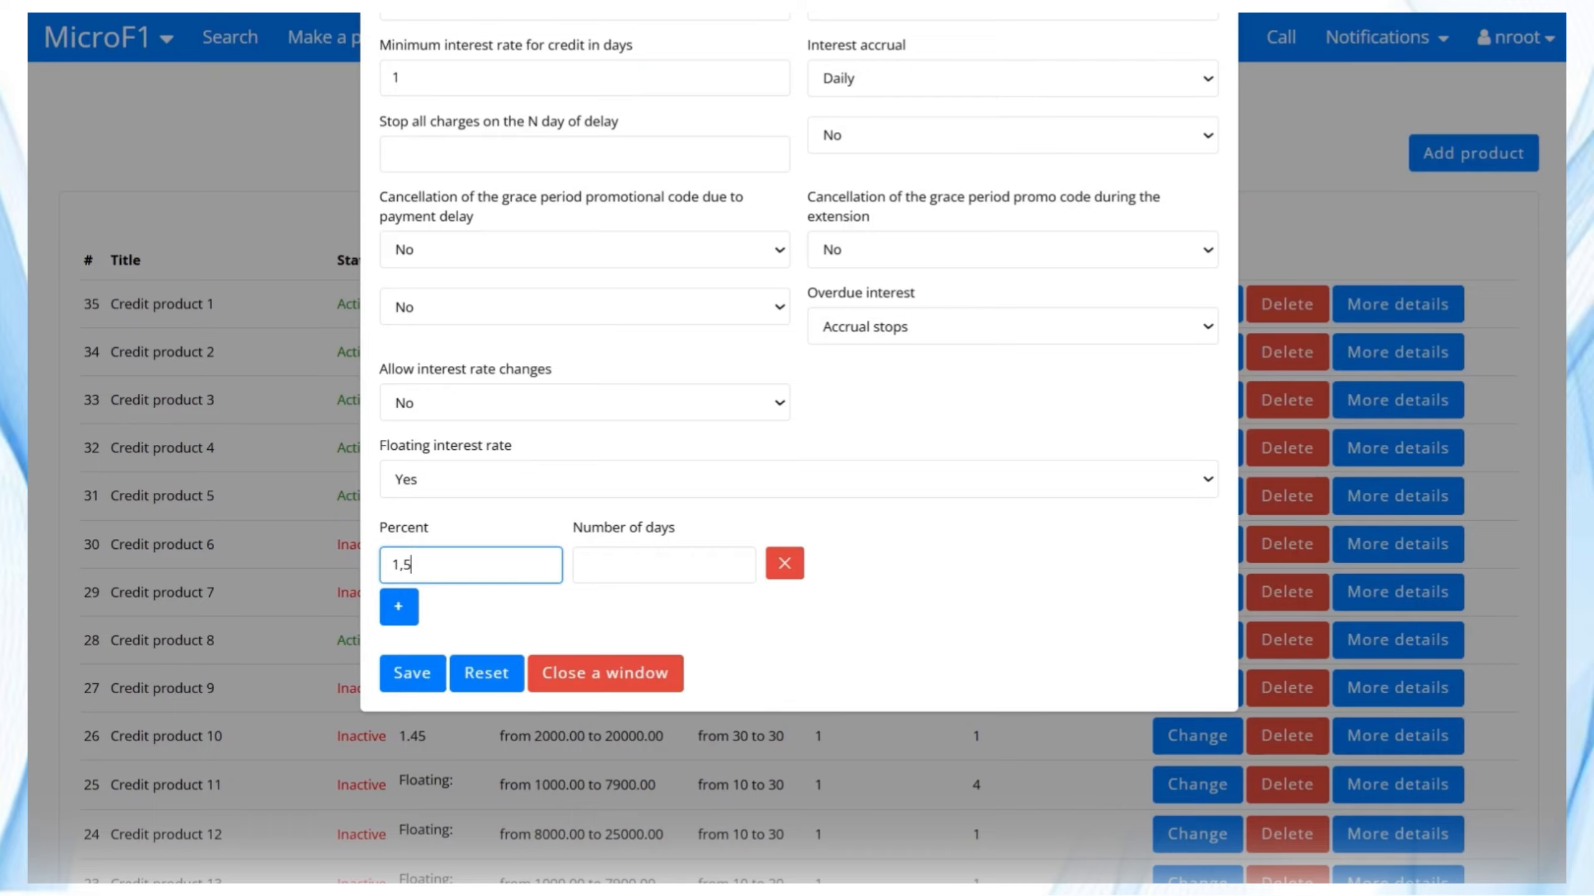
left_click(398, 606)
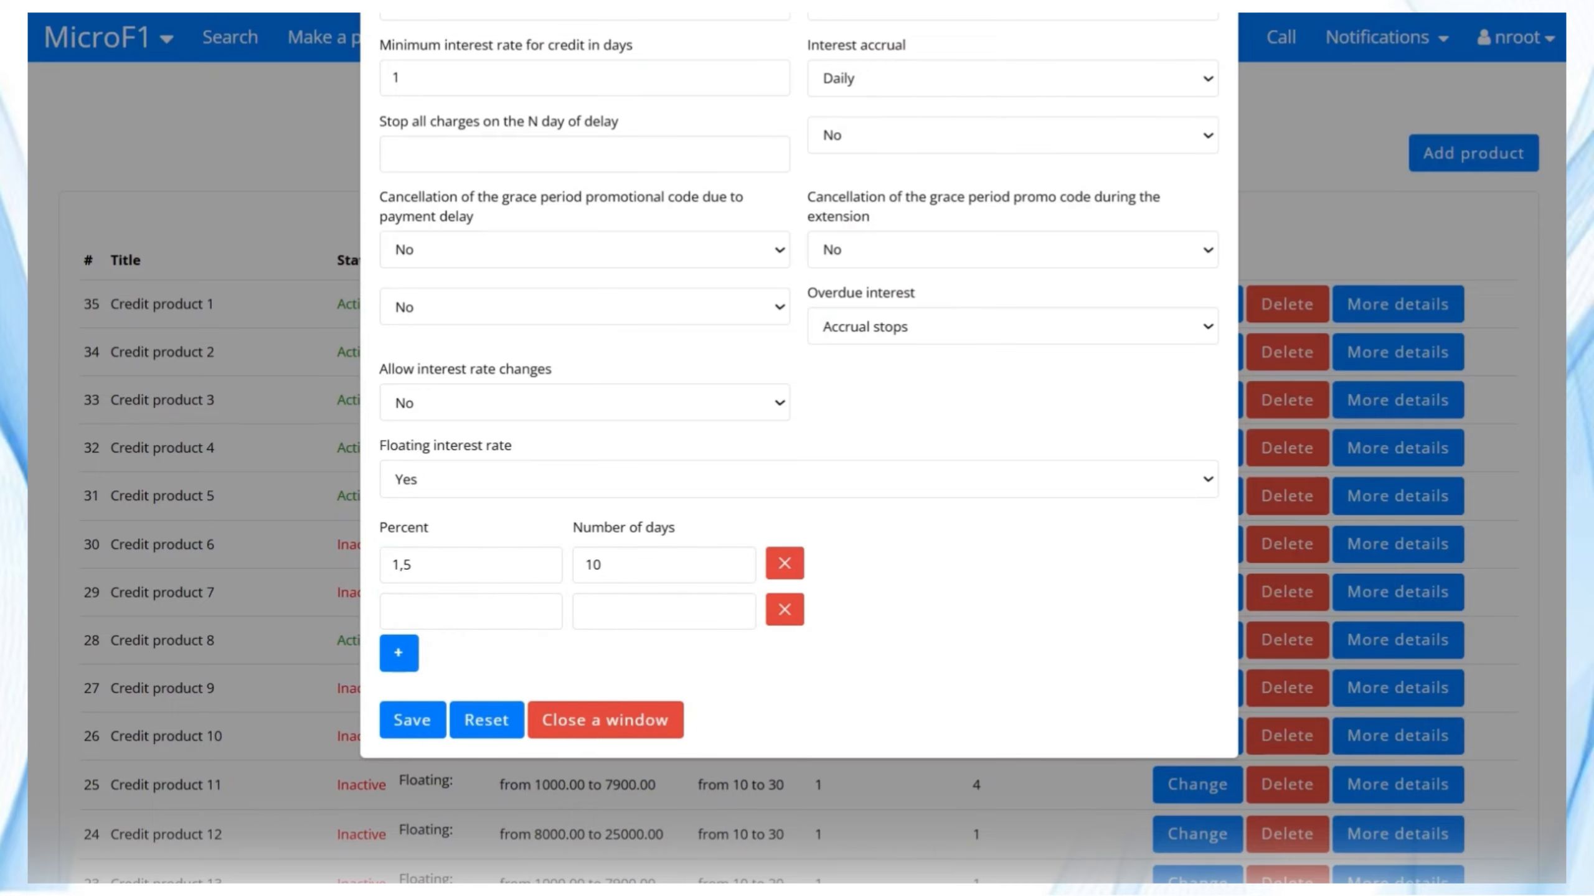
left_click(400, 653)
key("Tab")
Enter penalty rate 0,5, 3 fine-free days, minimum fine 10 and a 0,5% cap.
type("3")
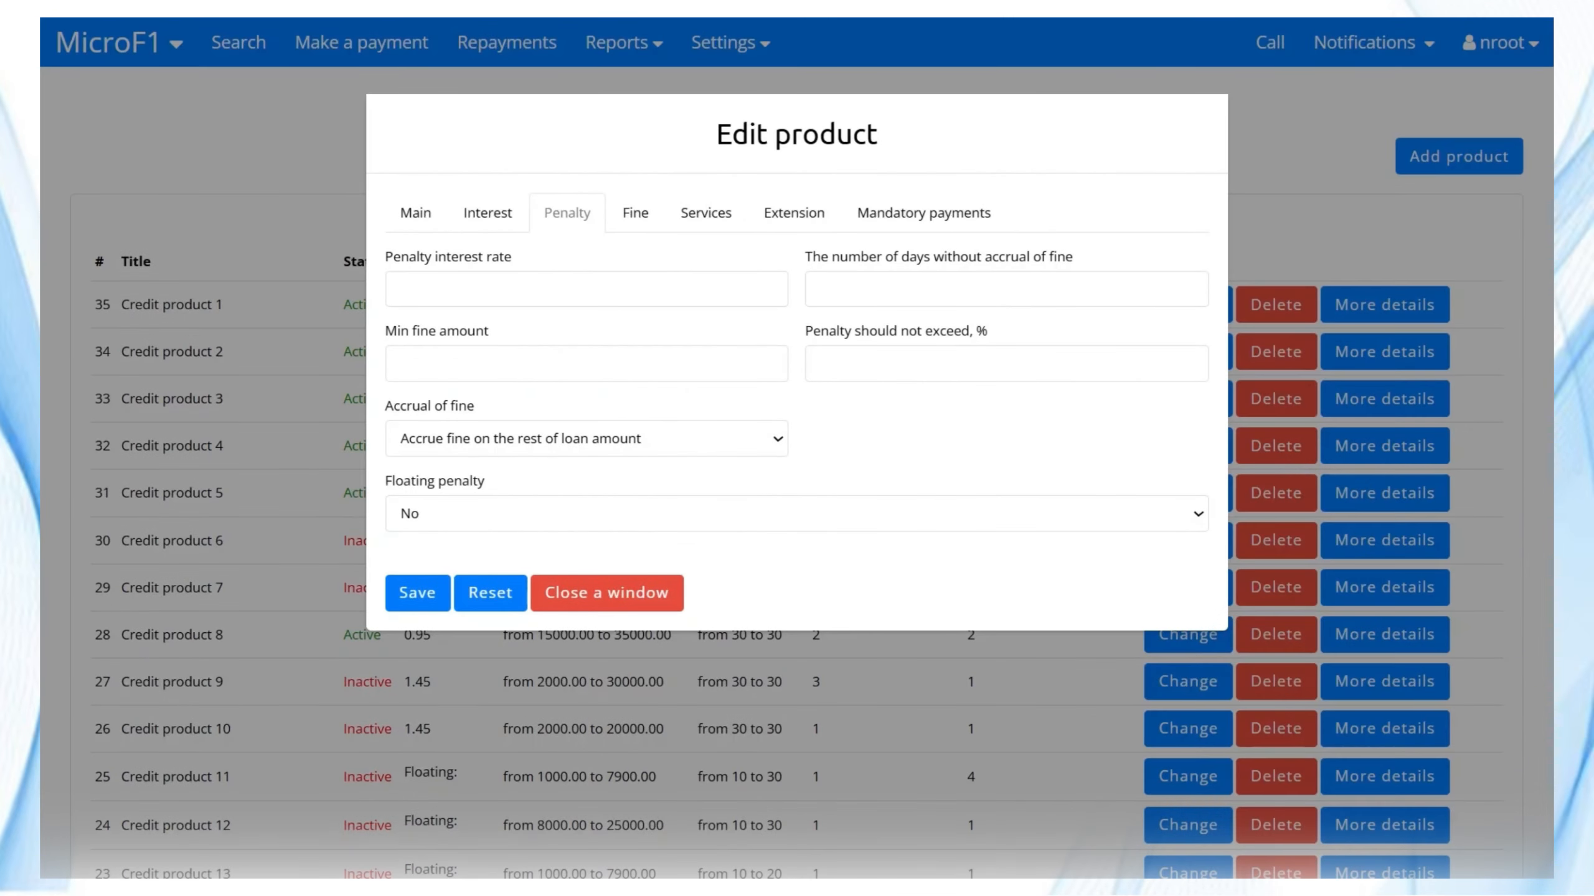
left_click(585, 289)
type("0,5")
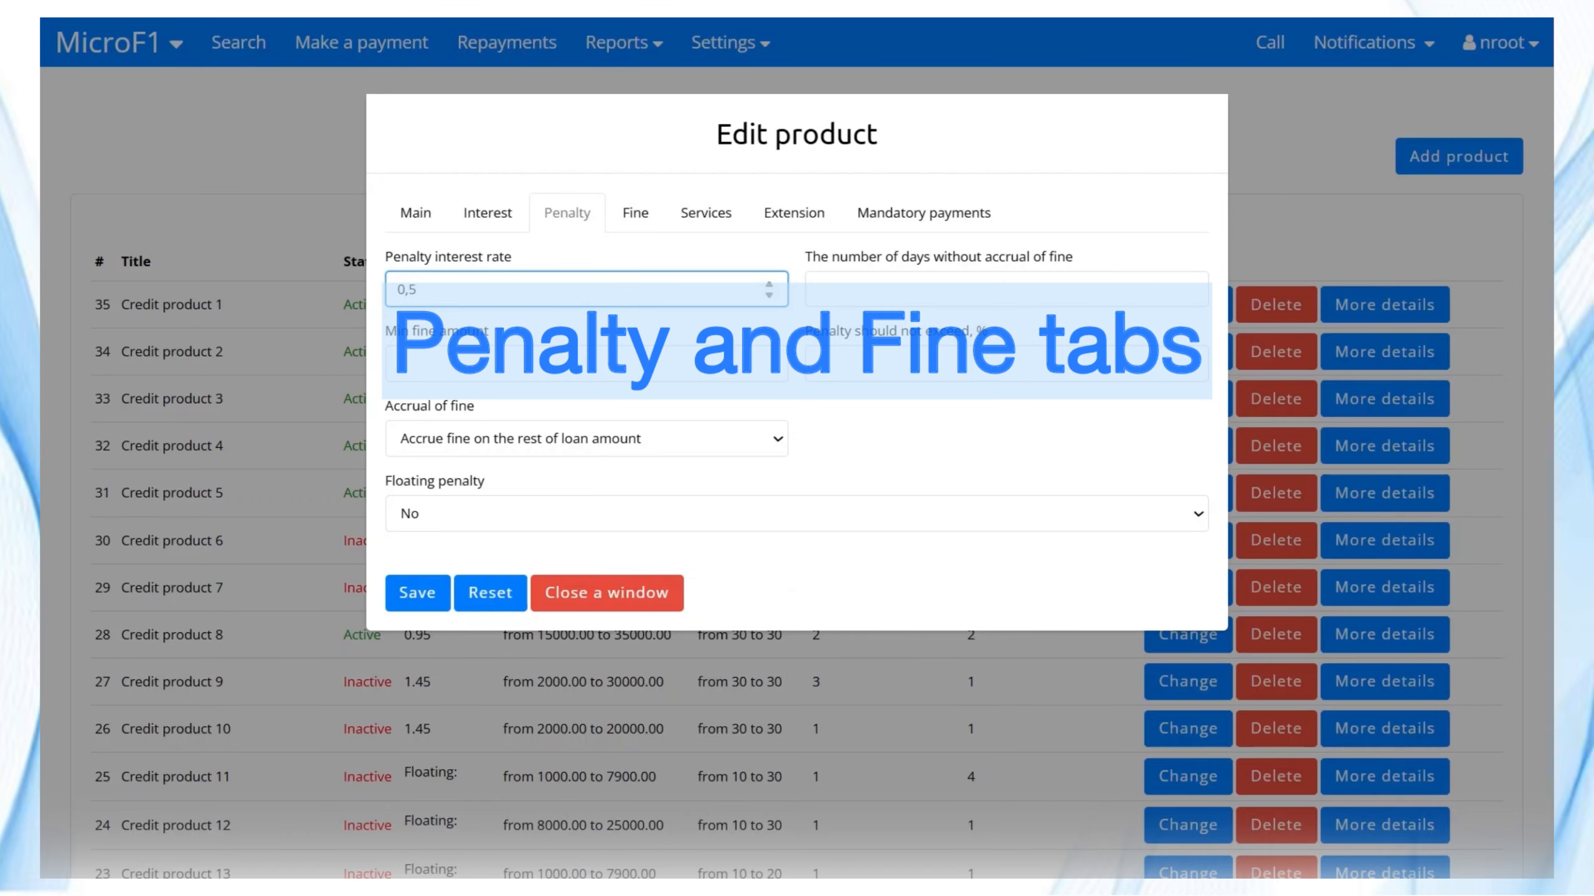
type("3")
key("Tab")
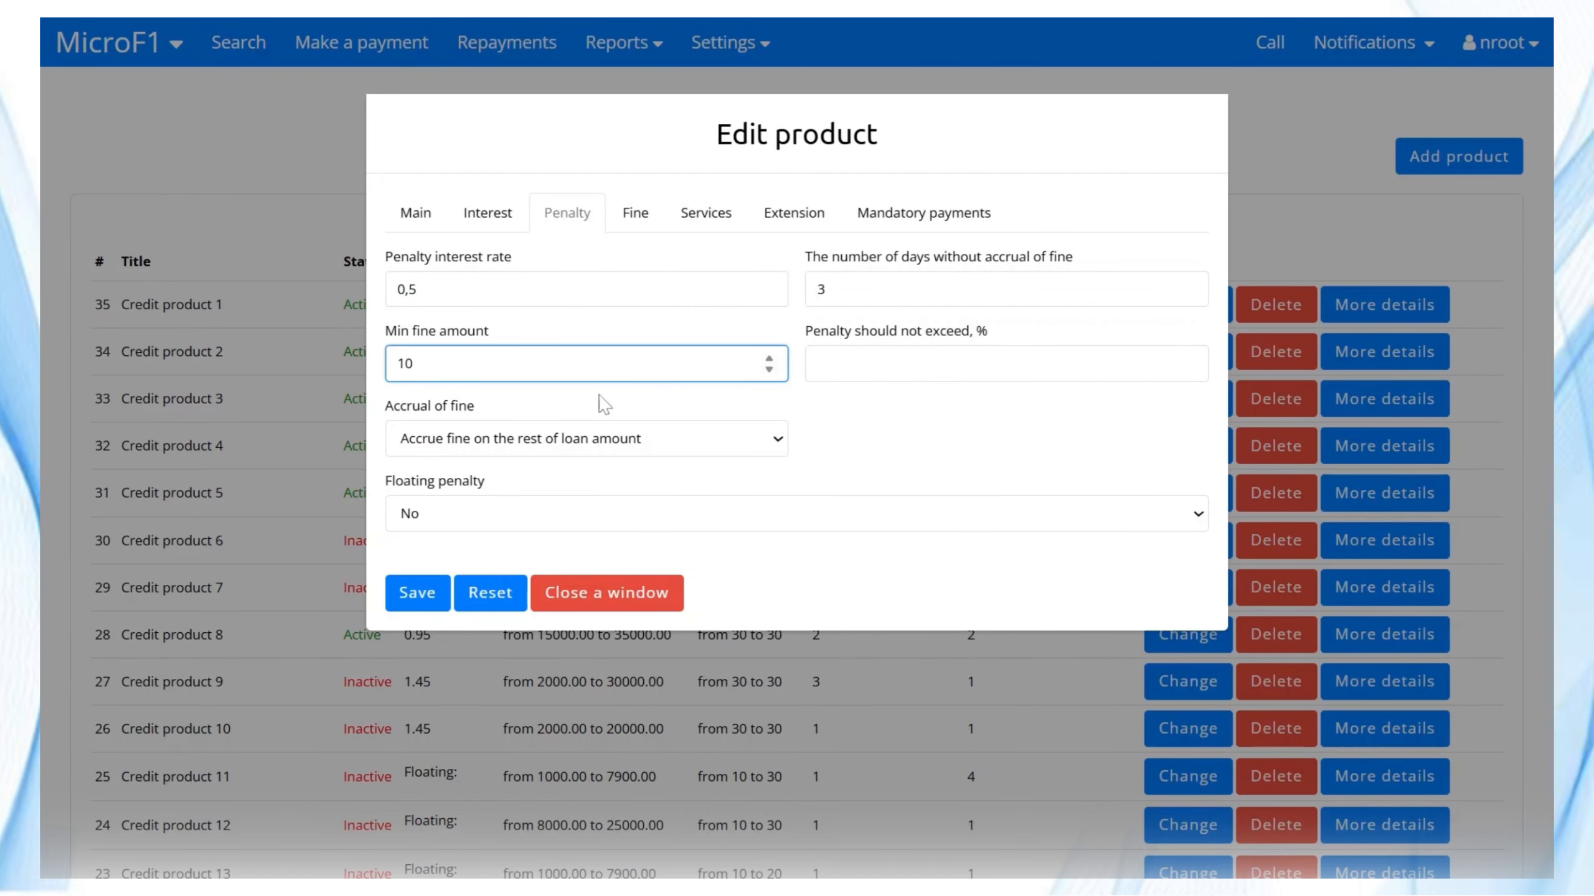
left_click(658, 450)
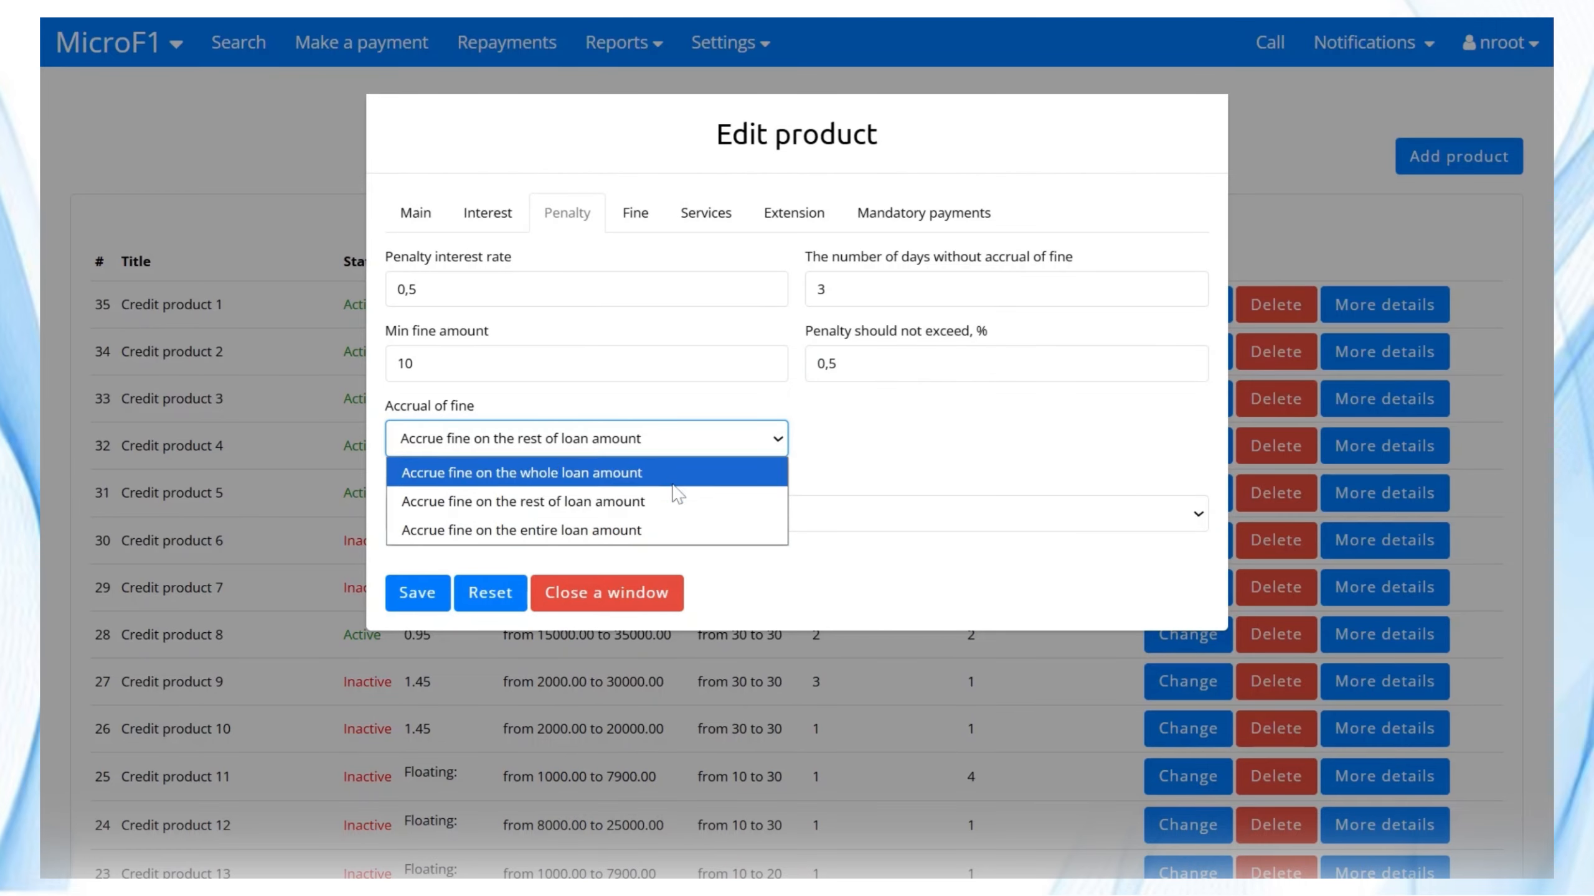
Set Floating penalty to Yes with overdue-day tiers at days 5, 10 and 15.
left_click(547, 527)
left_click(547, 569)
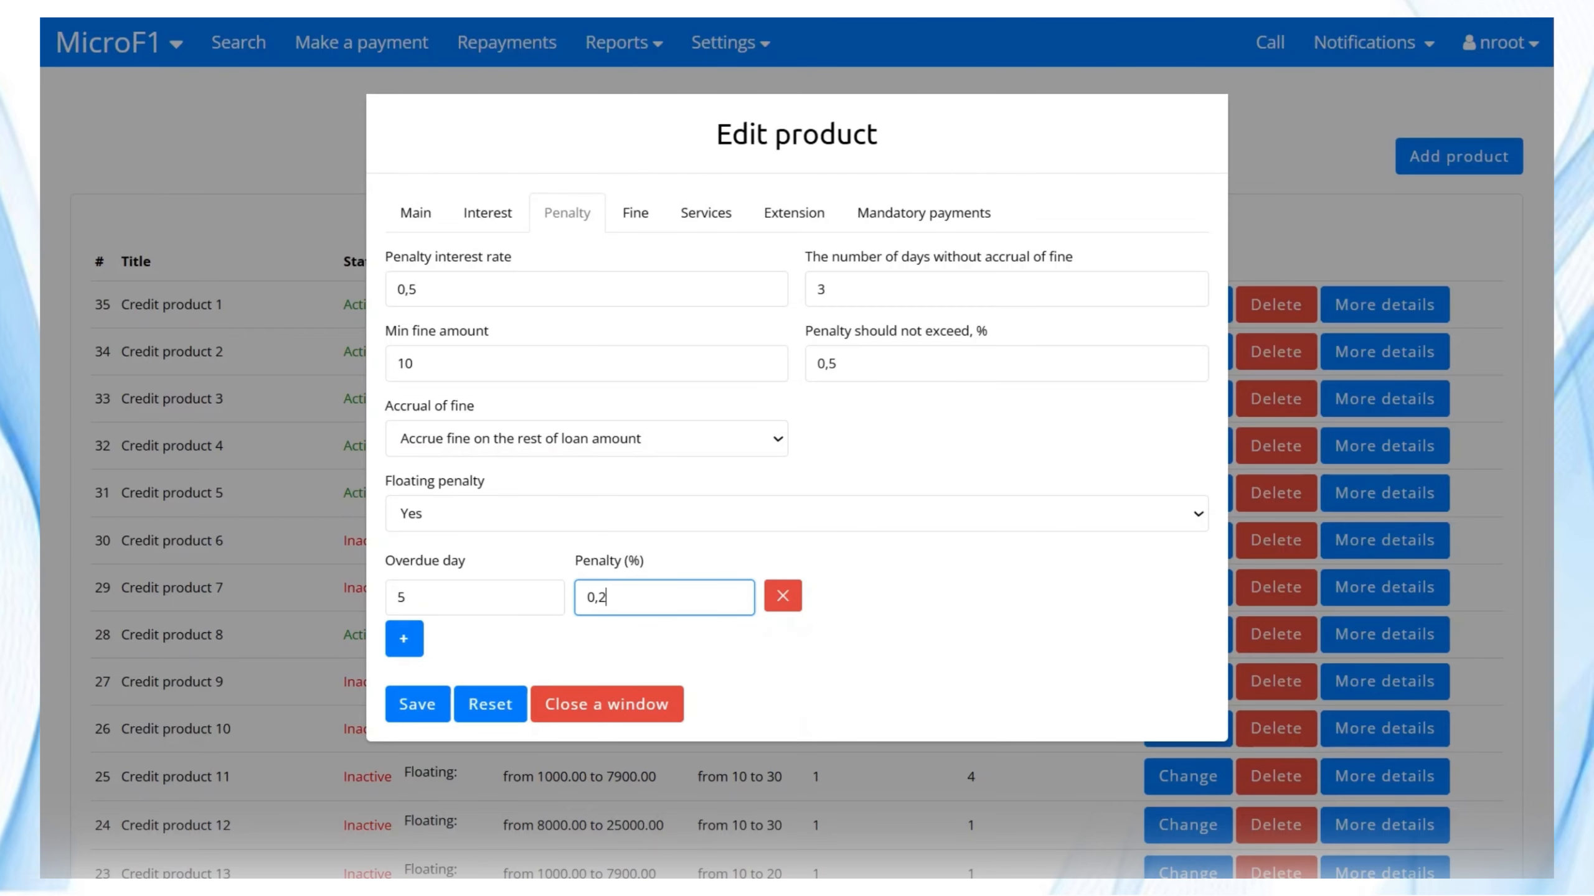
left_click(403, 639)
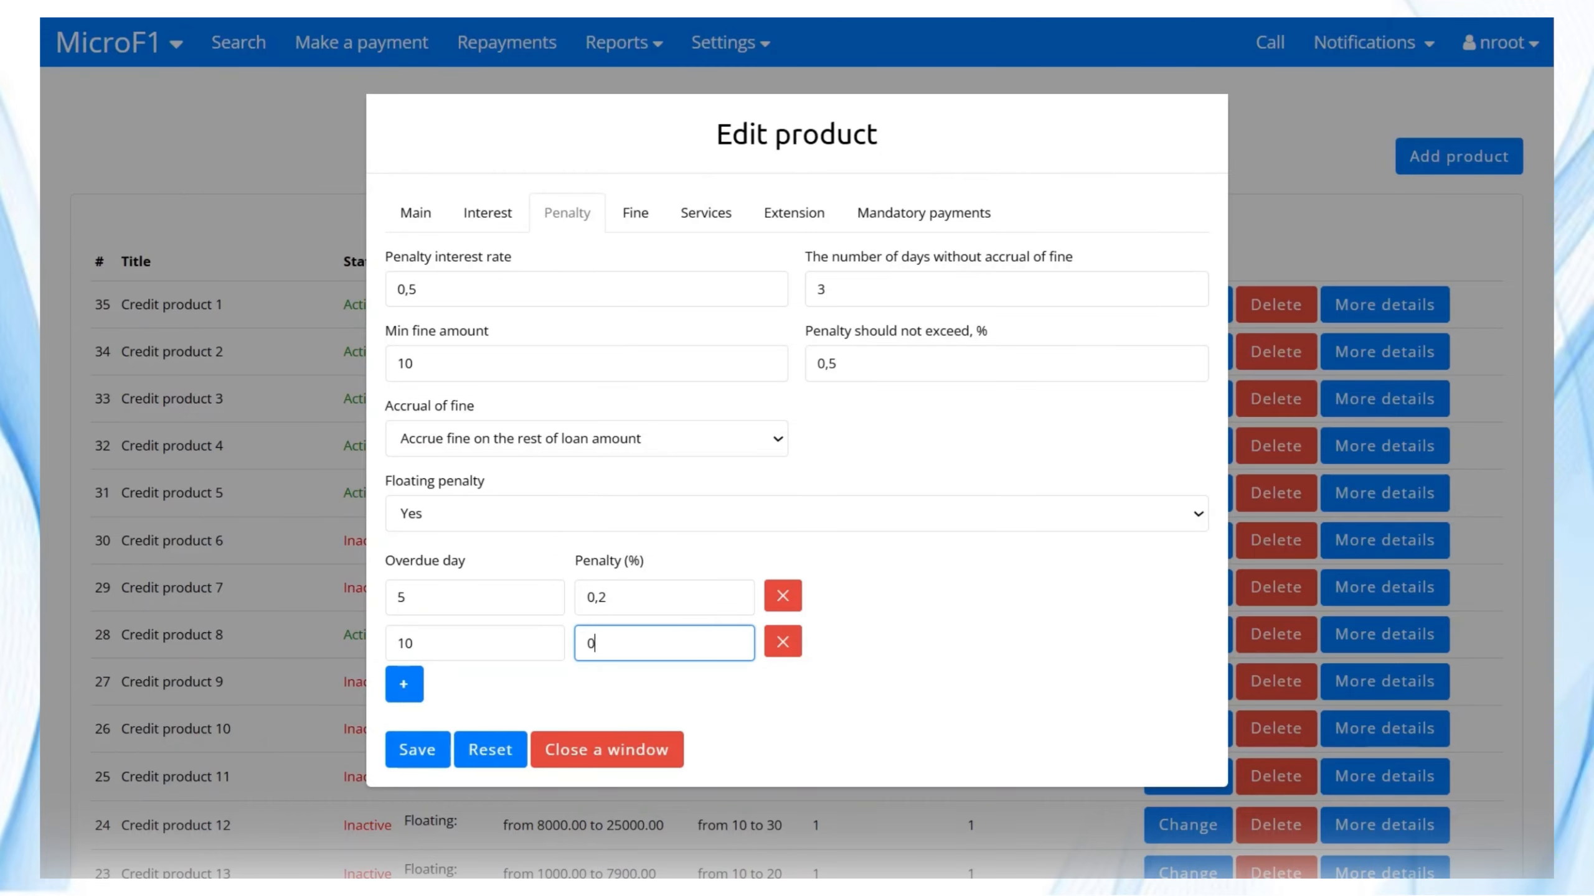
left_click(403, 684)
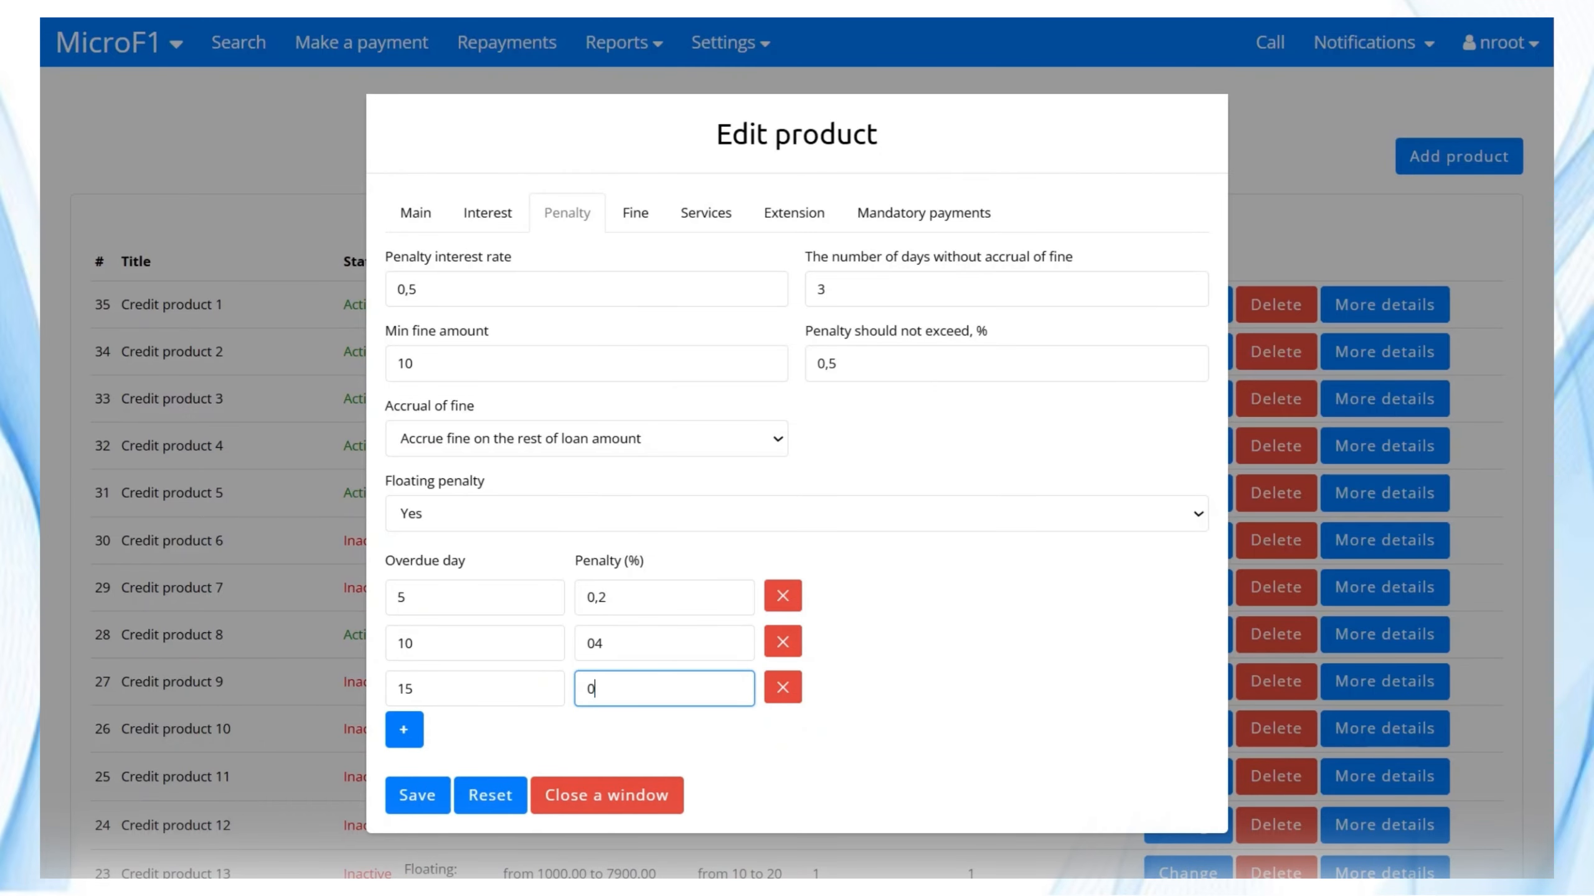
left_click(637, 214)
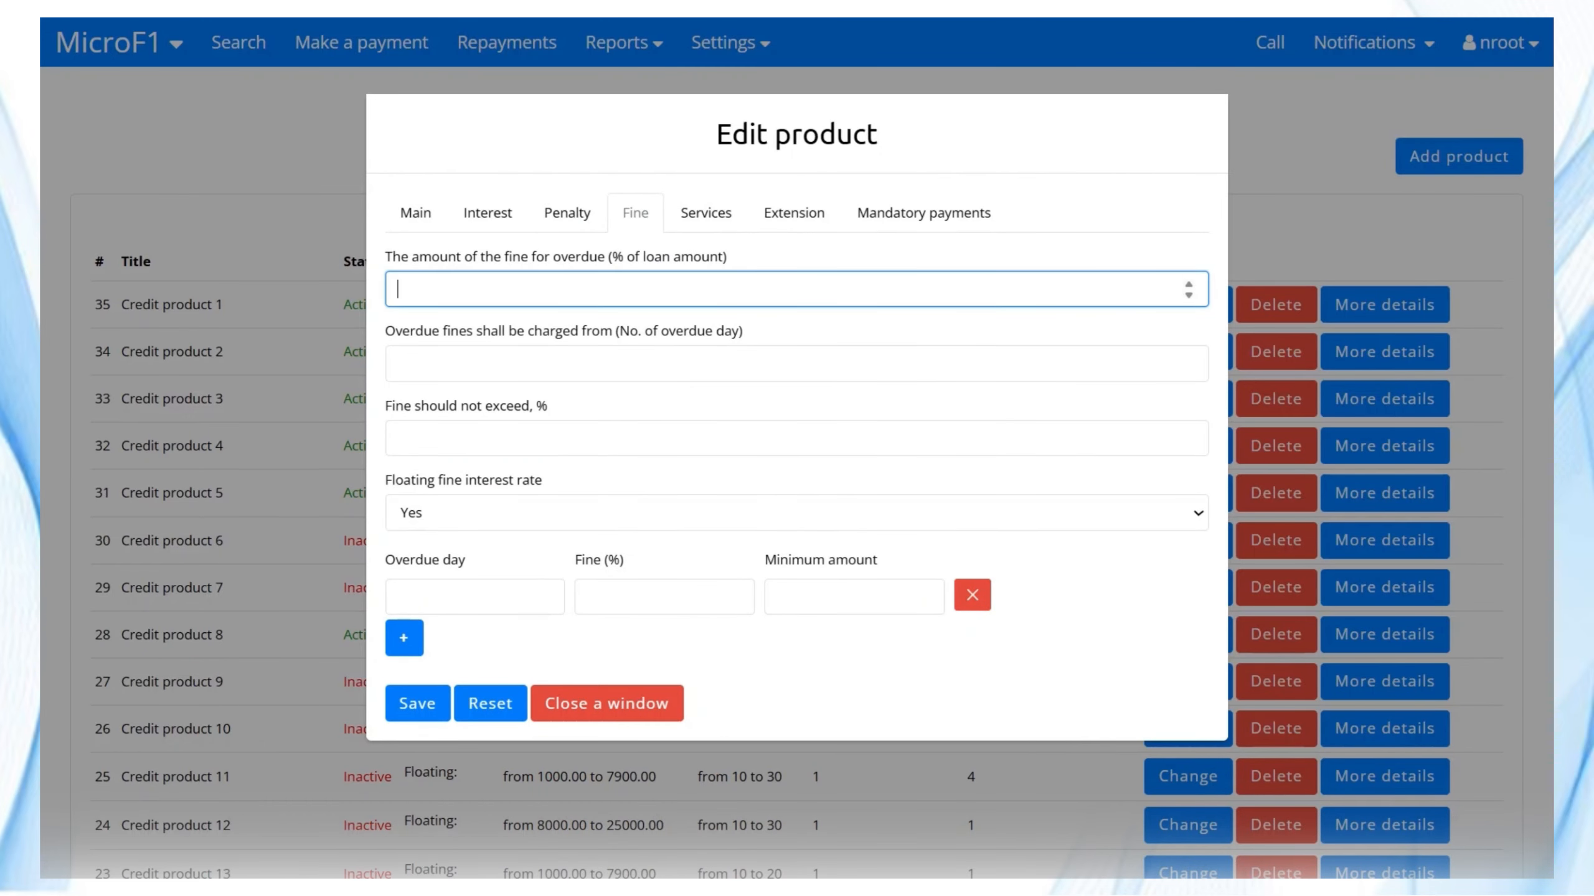
Set fine 0,36% from overdue day 1, capped at 2,6%, with floating tiers day 1 (0,3%, 10) and day 5.
key("BackSpace")
key("BackSpace")
type("42")
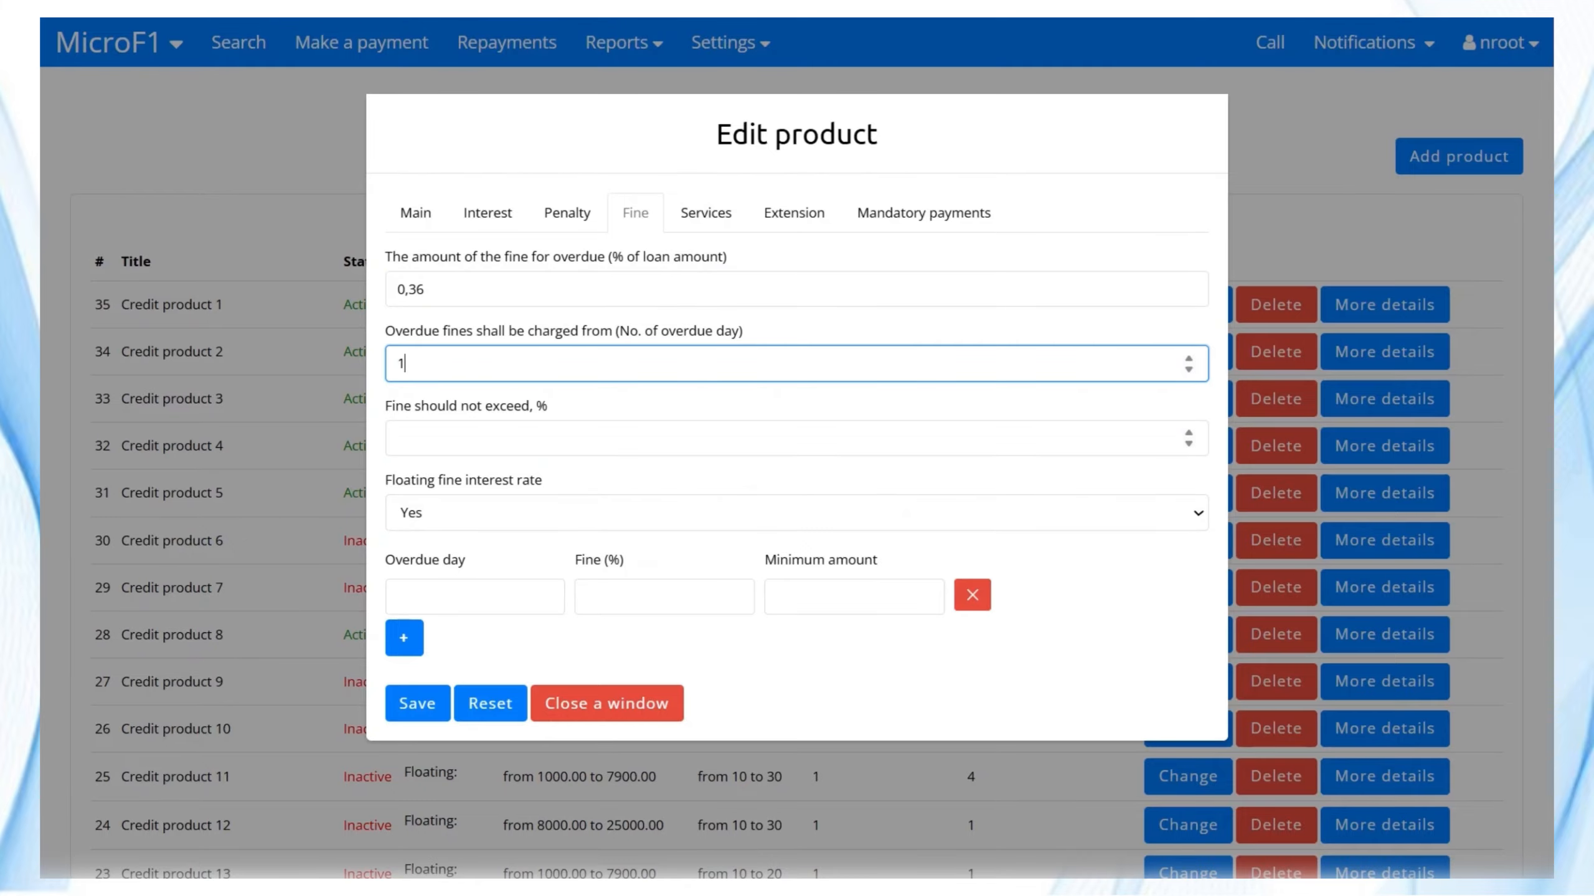
key("Tab")
type("2,6")
left_click(628, 520)
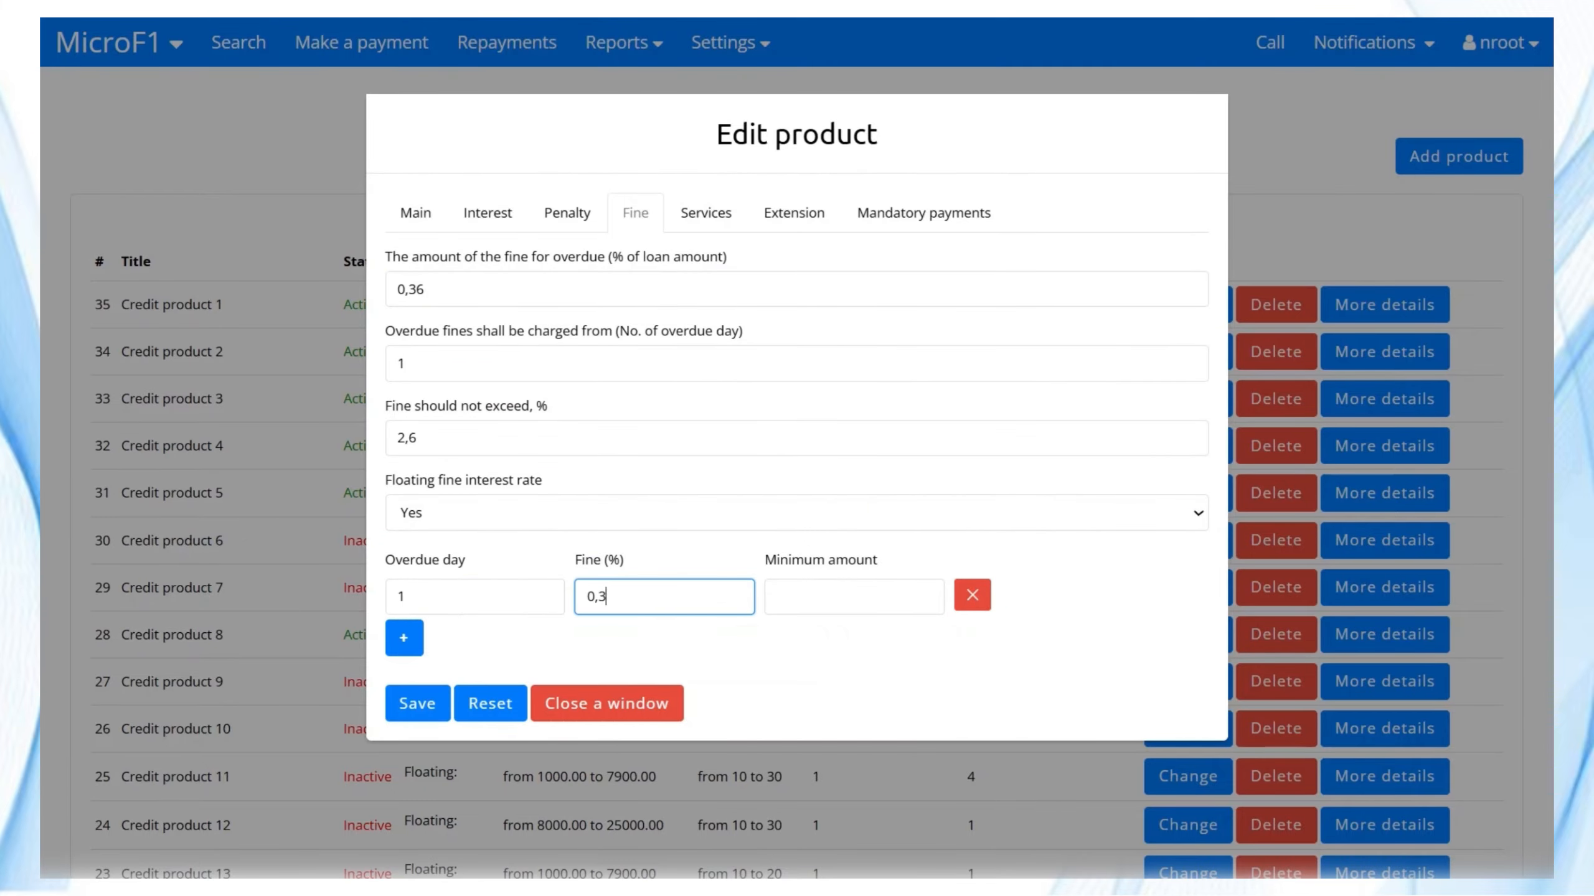
key("Tab")
key("Return")
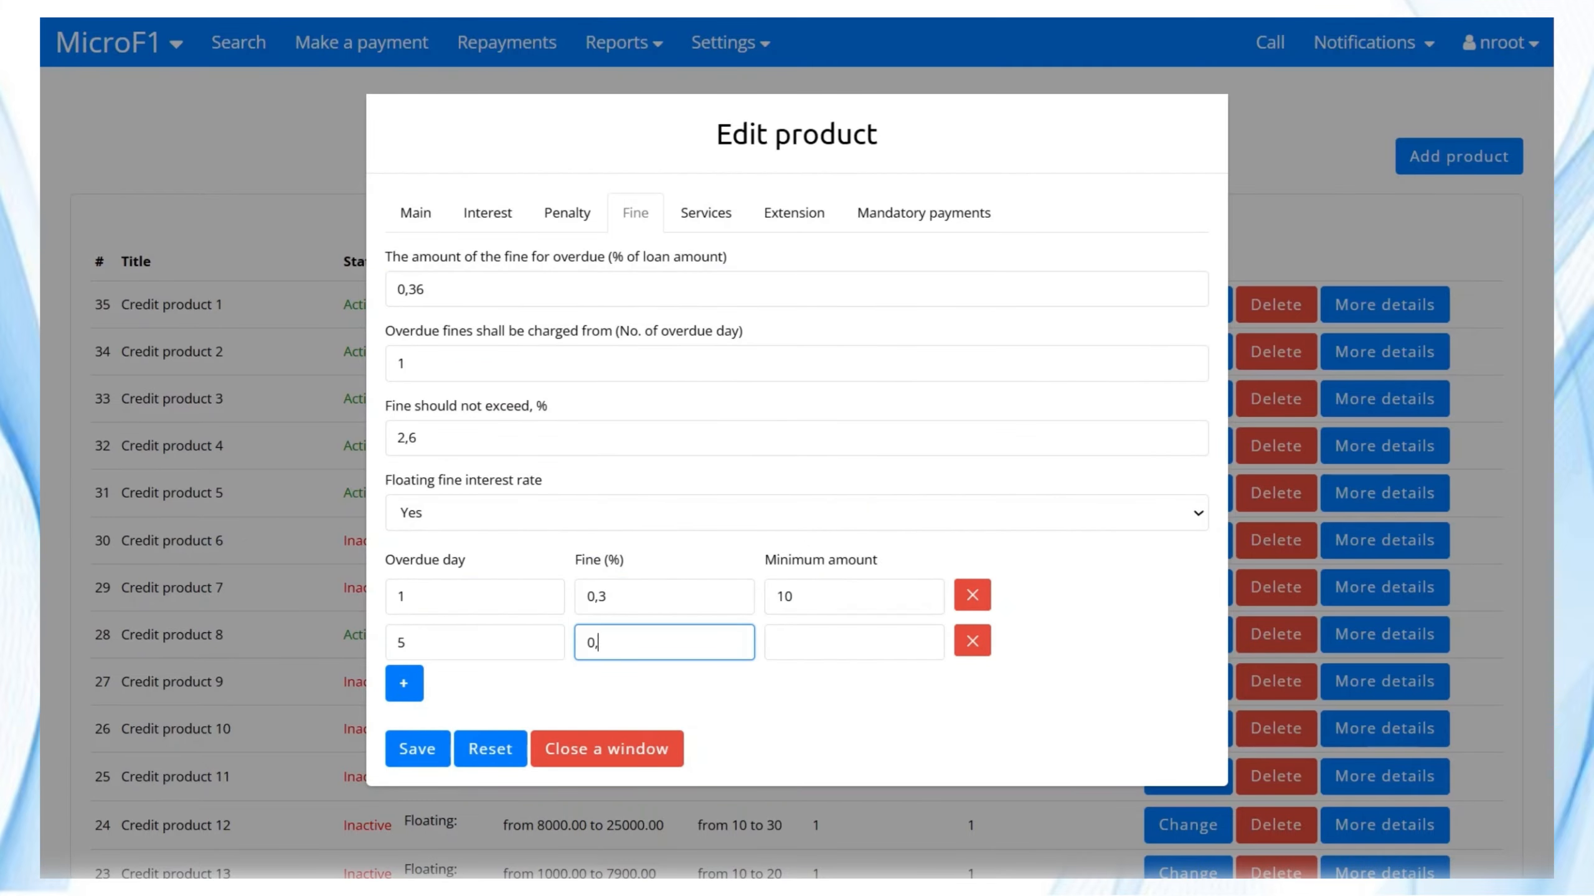
left_click(414, 691)
type("10")
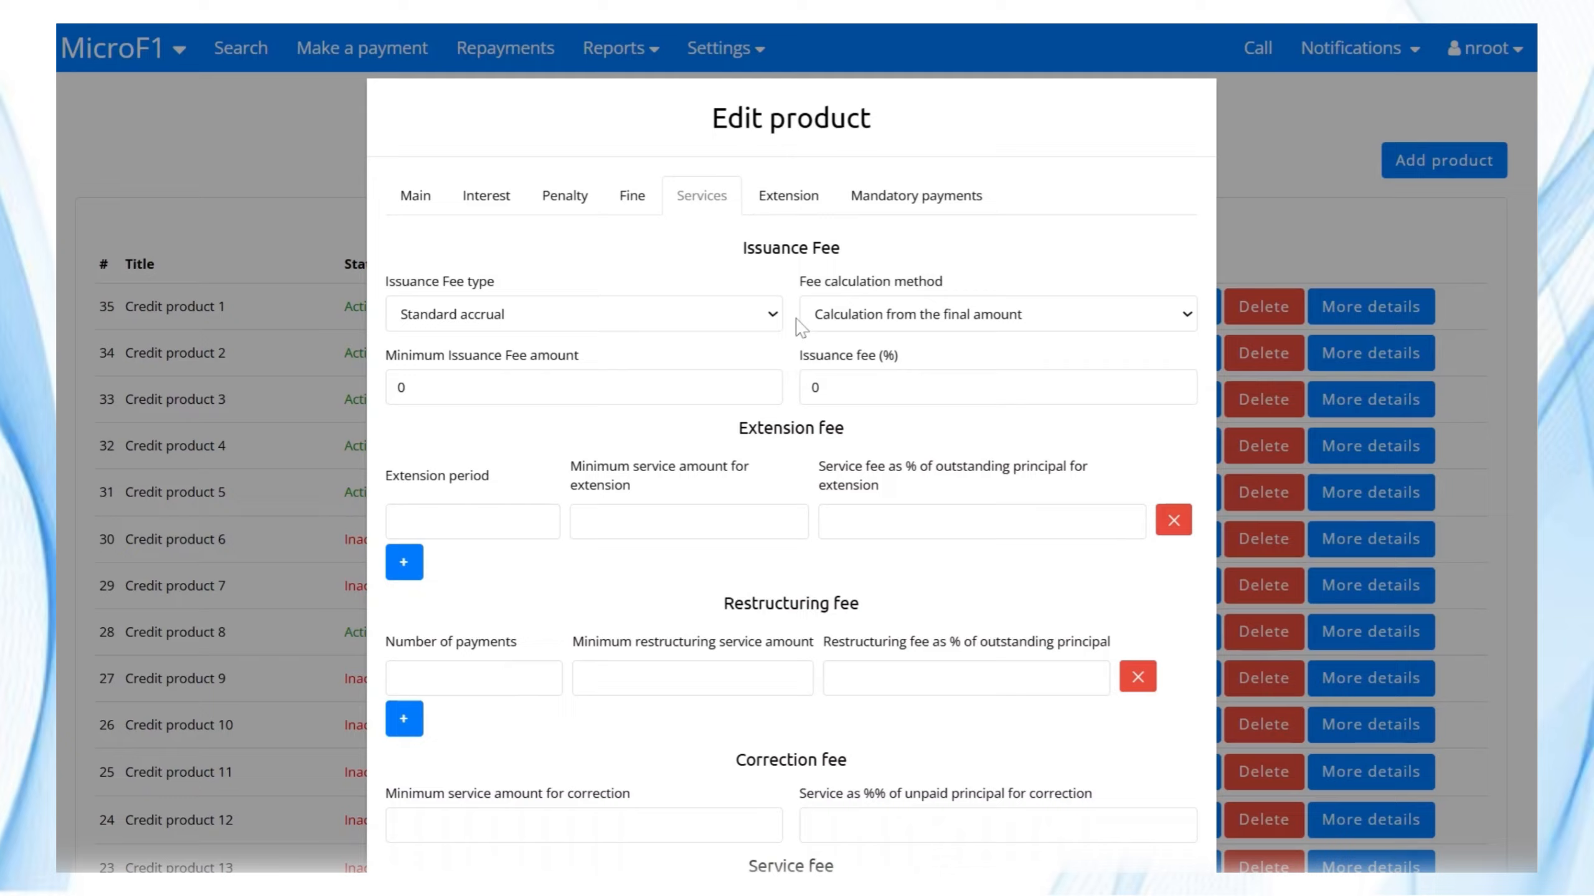
Scroll through the Services tab's fee sections to the bottom and back up.
scroll(797, 325, "down", 15)
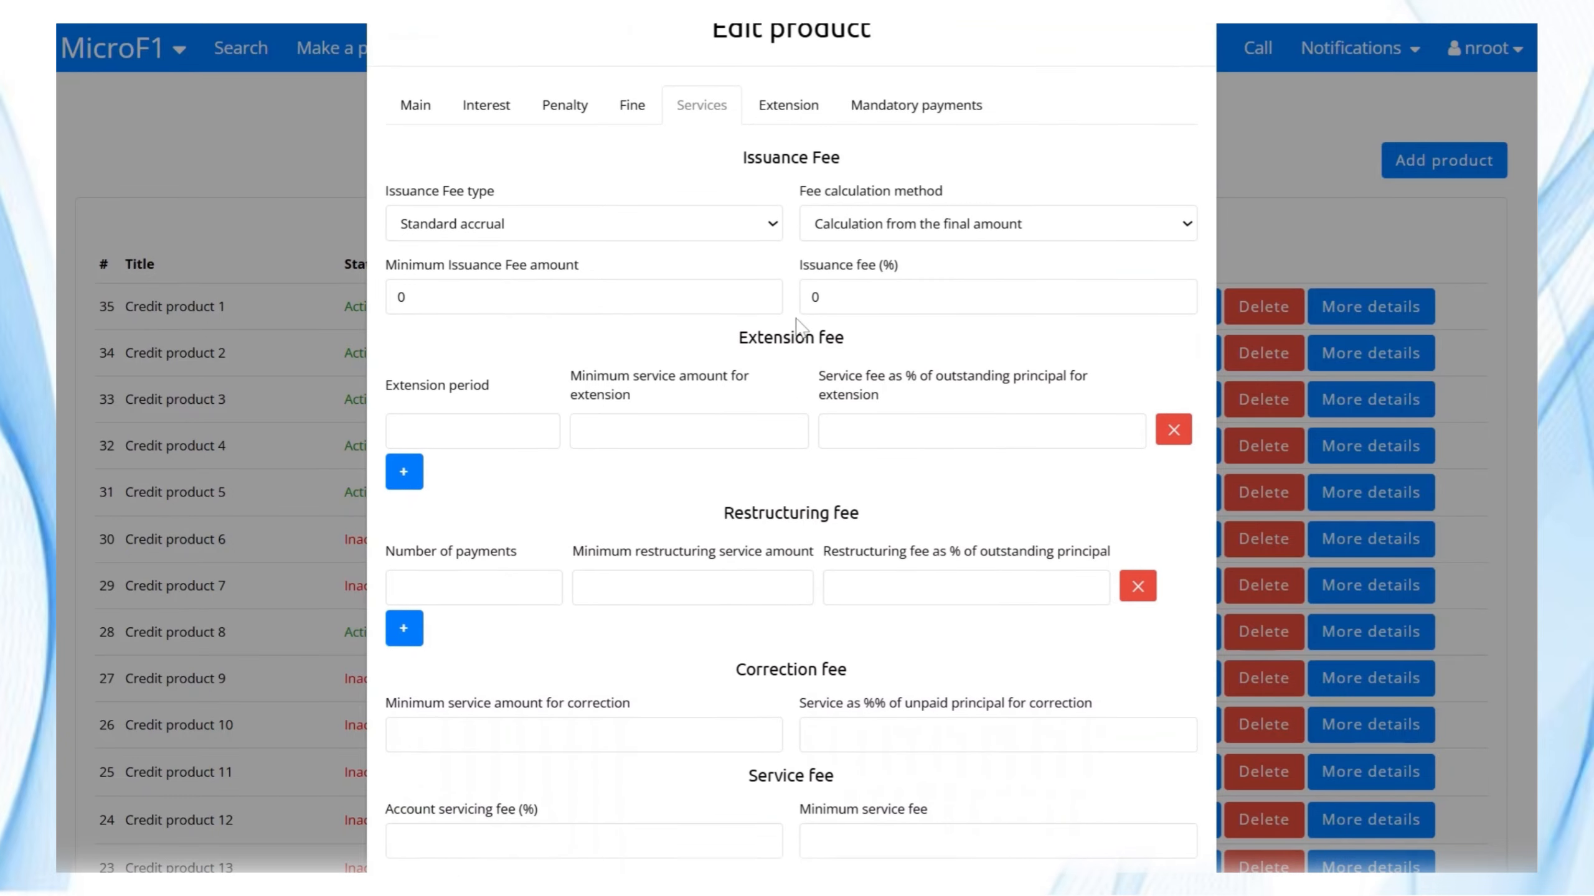
scroll(787, 324, "down", 5)
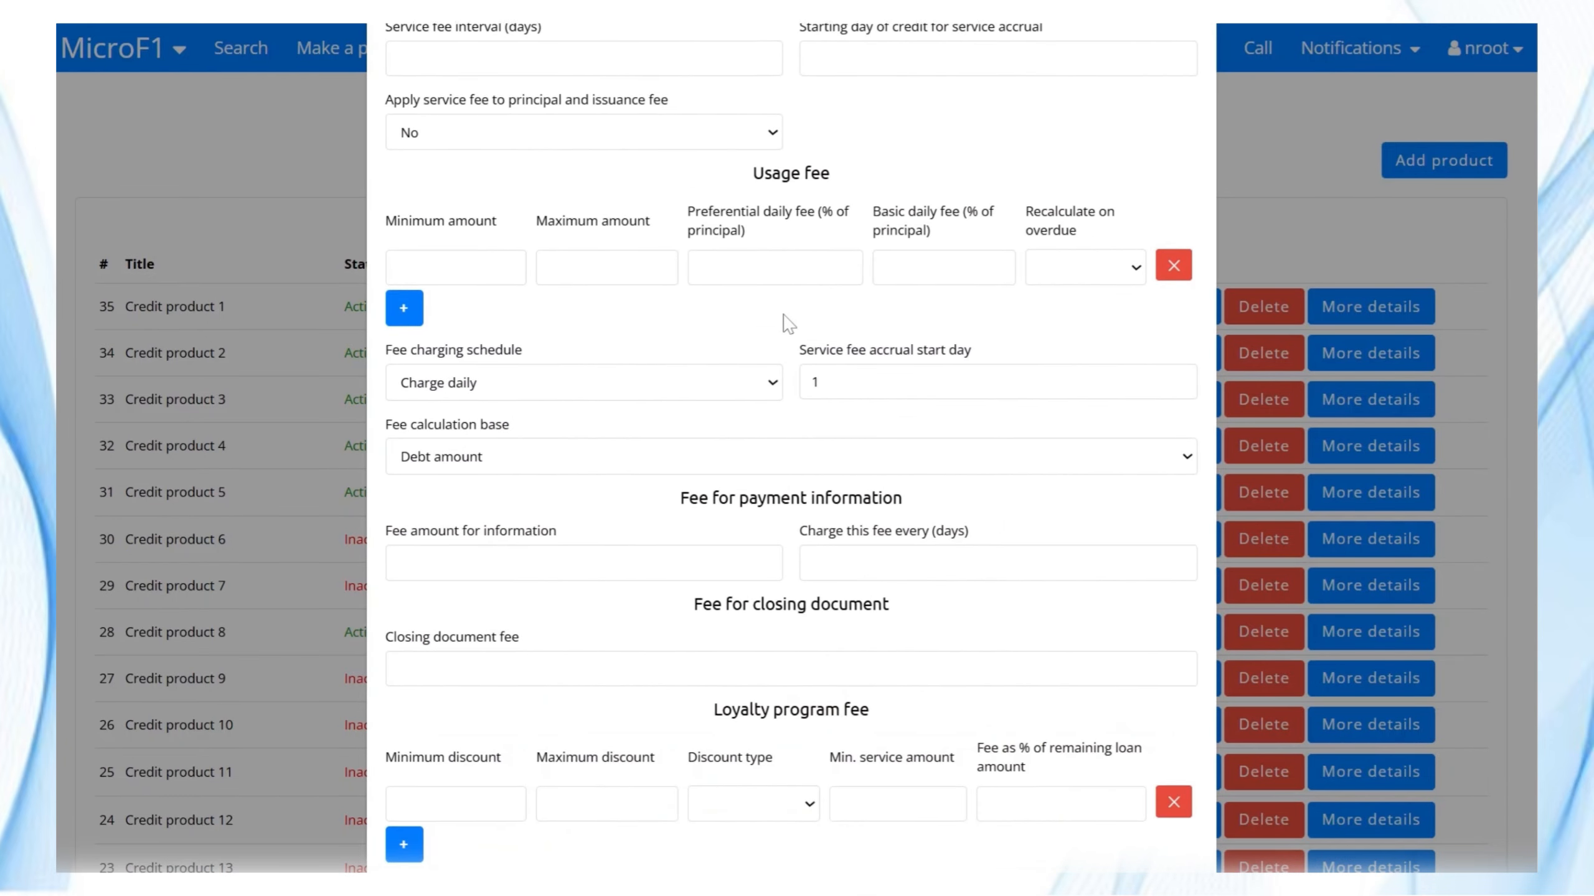
scroll(788, 323, "down", 8)
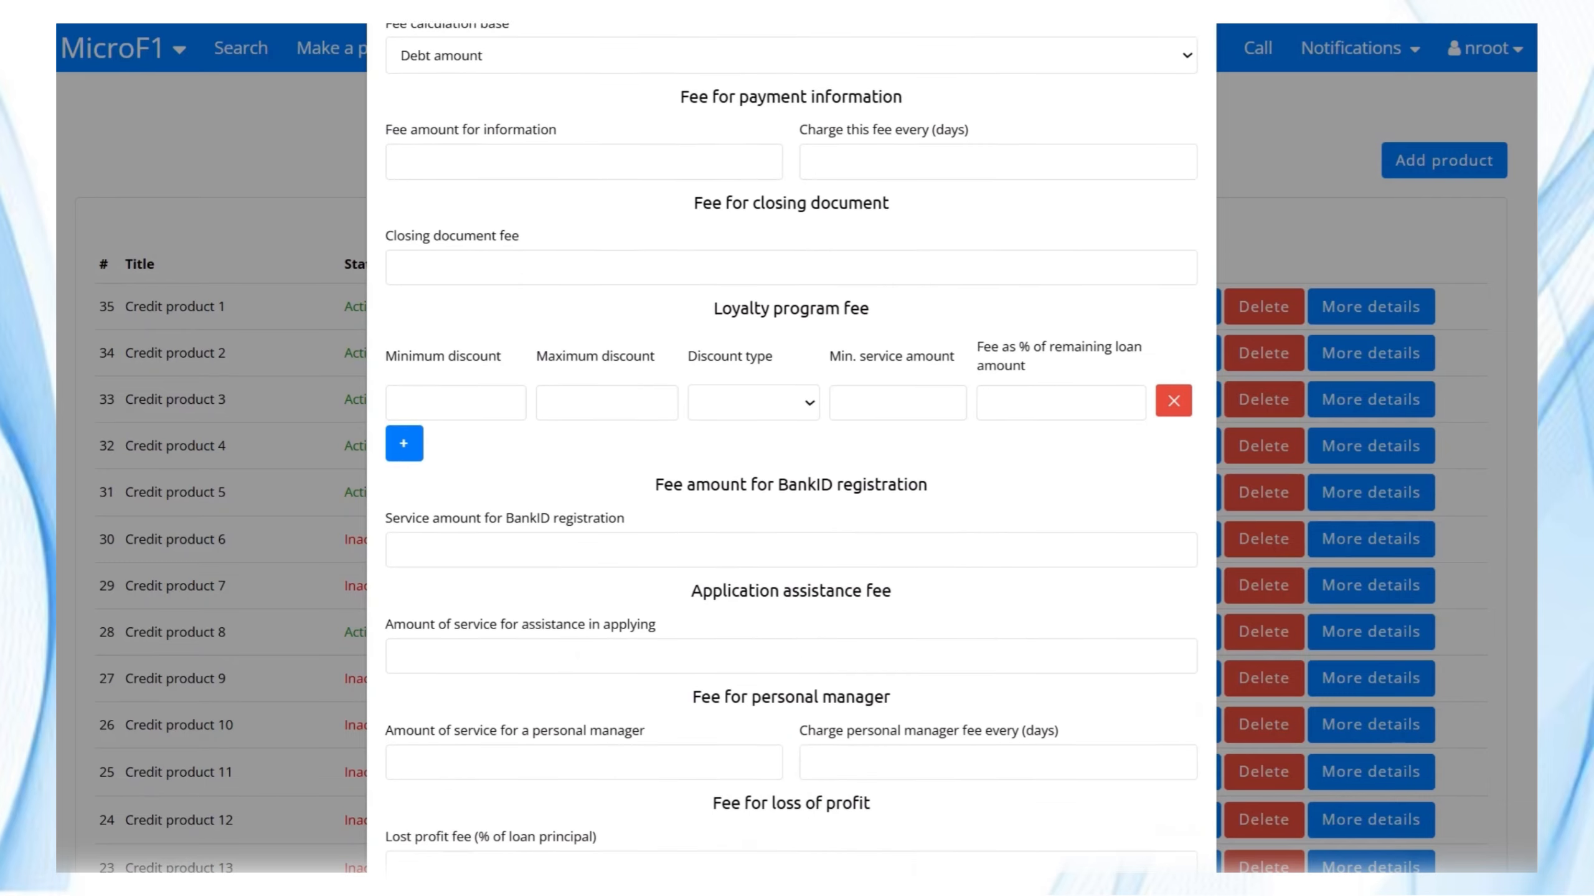
scroll(788, 323, "up", 5)
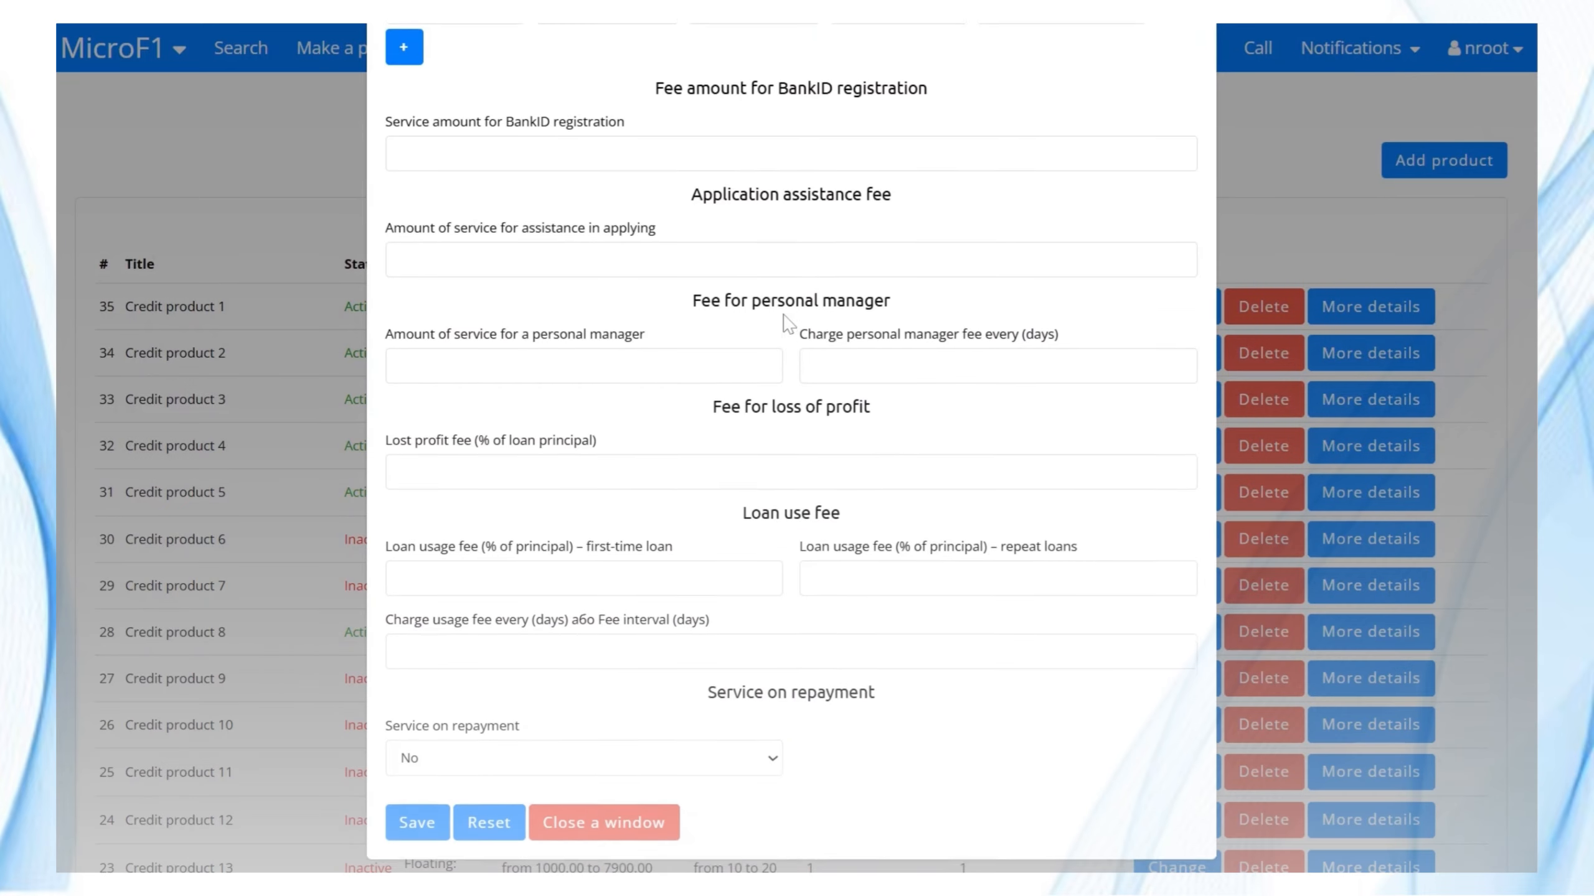
scroll(566, 198, "up", 2)
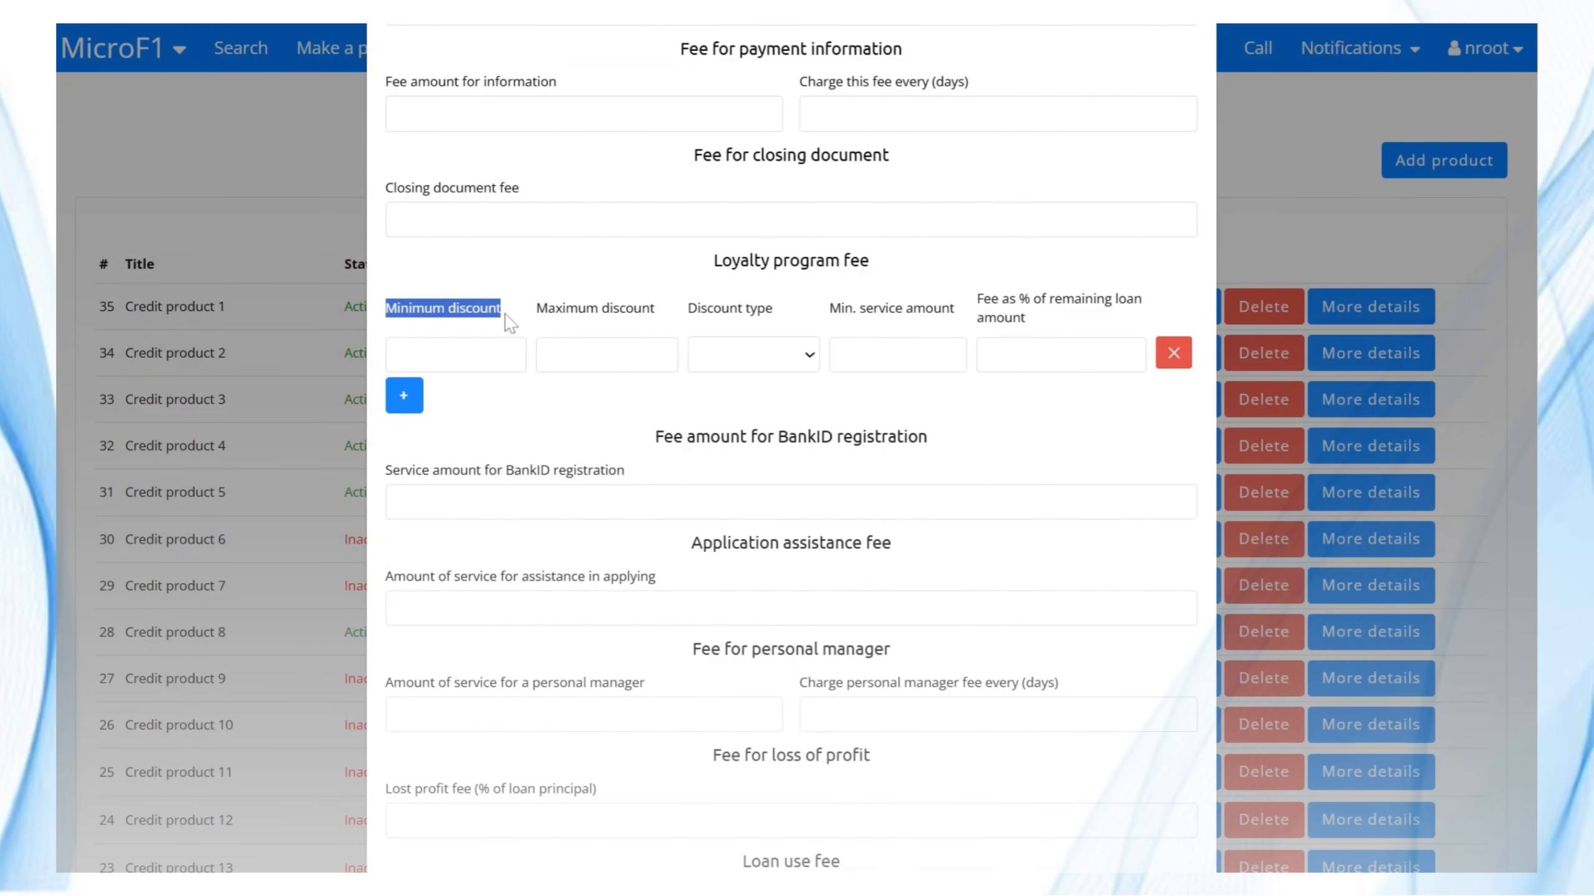
scroll(673, 324, "up", 4)
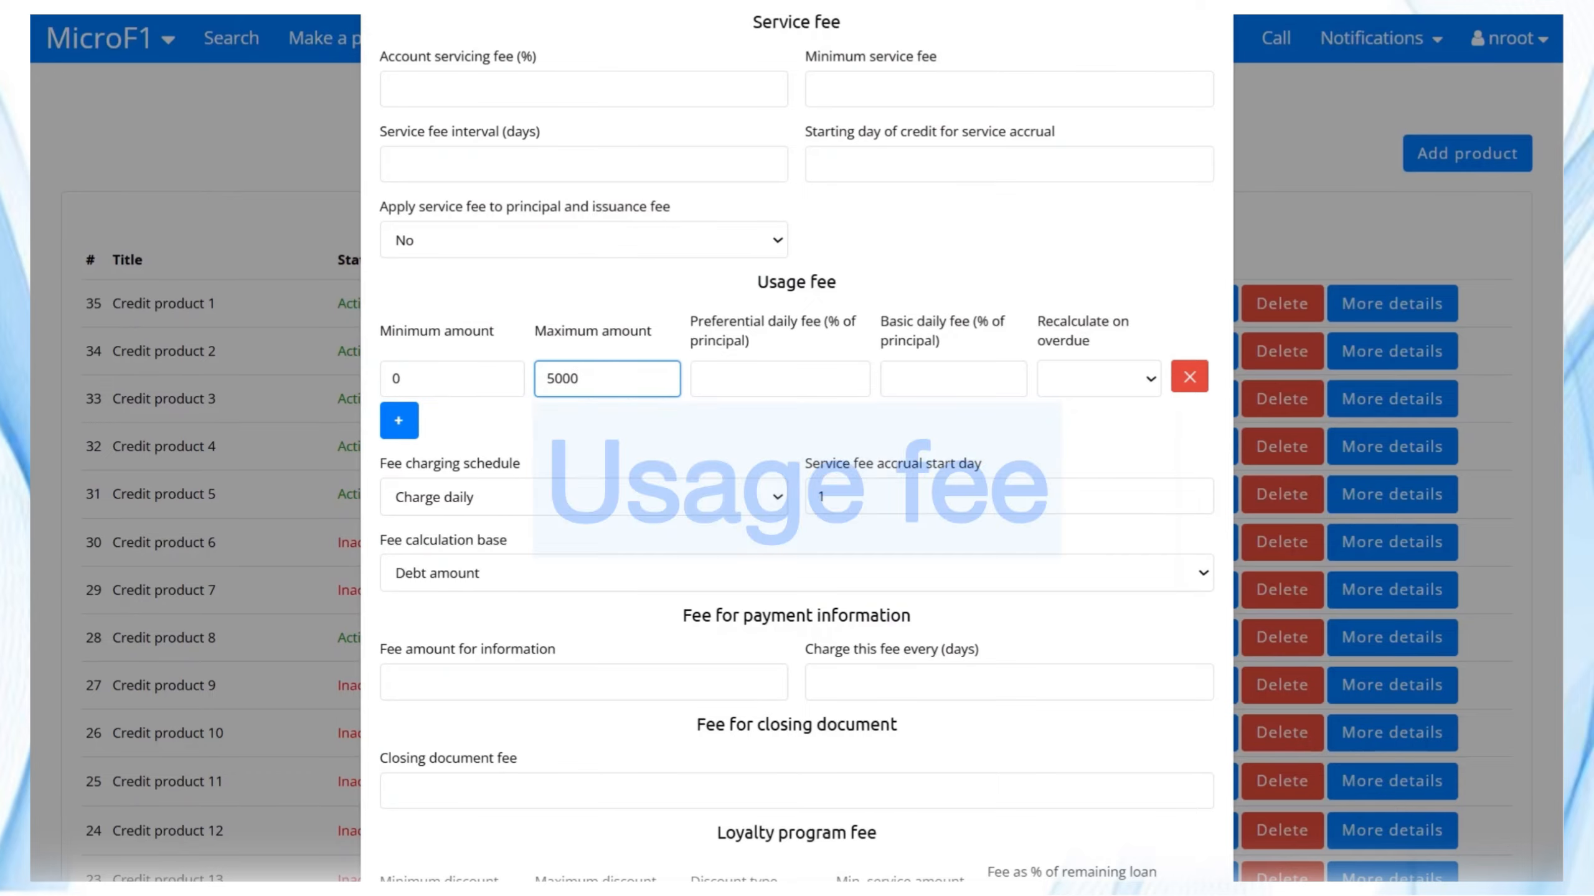
Fill usage fee tier 0–5000 at 0,02/0,04 daily and add tier 5001–20000 at 0,015/0,035.
left_click(780, 378)
type("0,04")
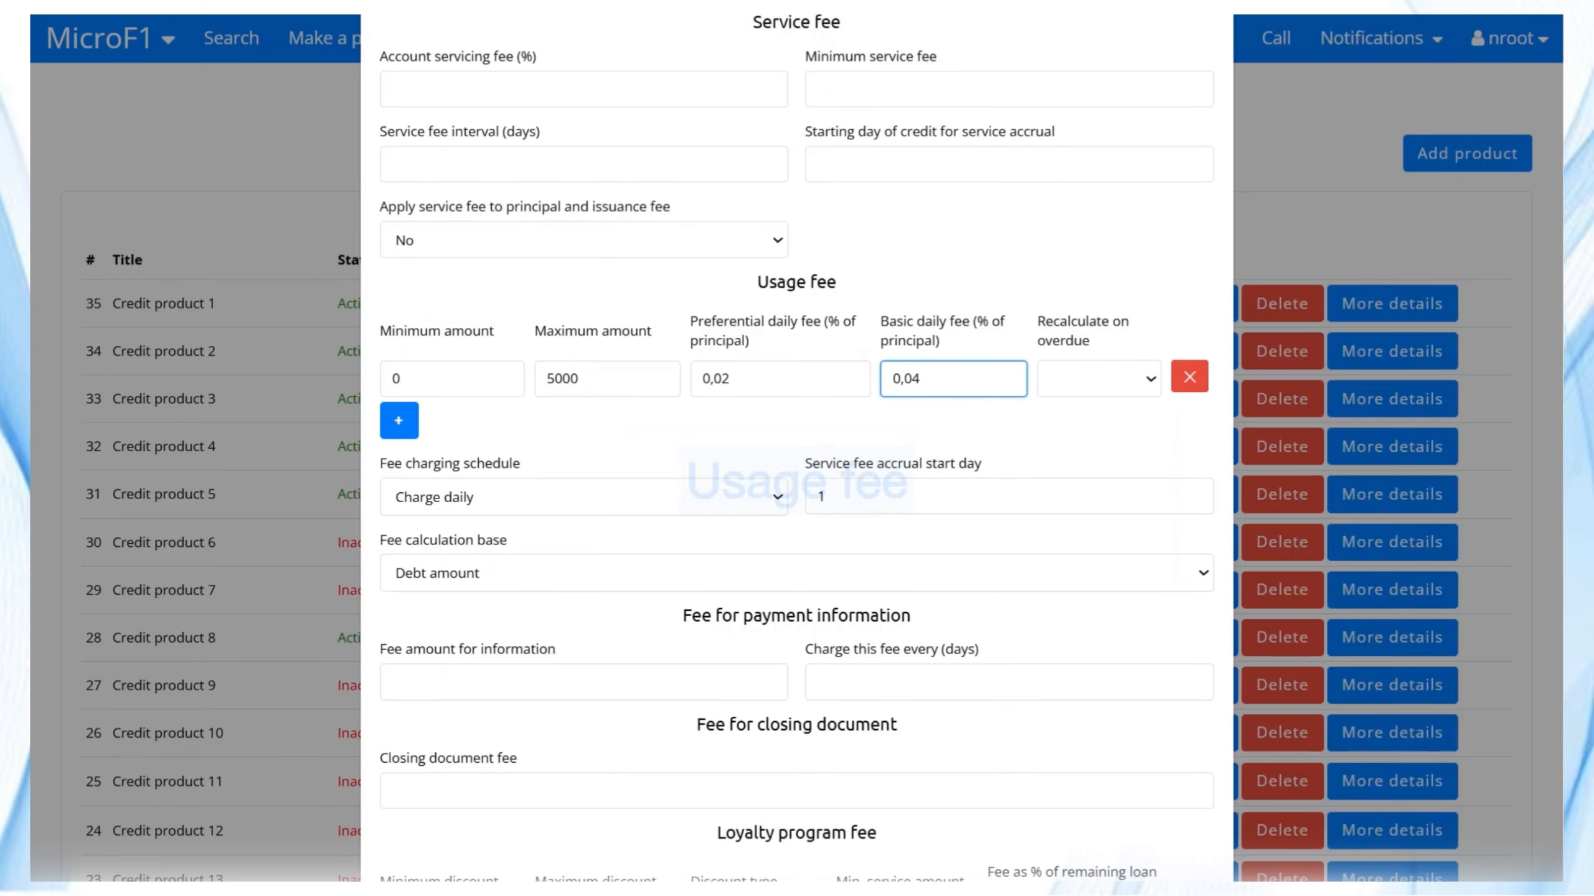
left_click(398, 420)
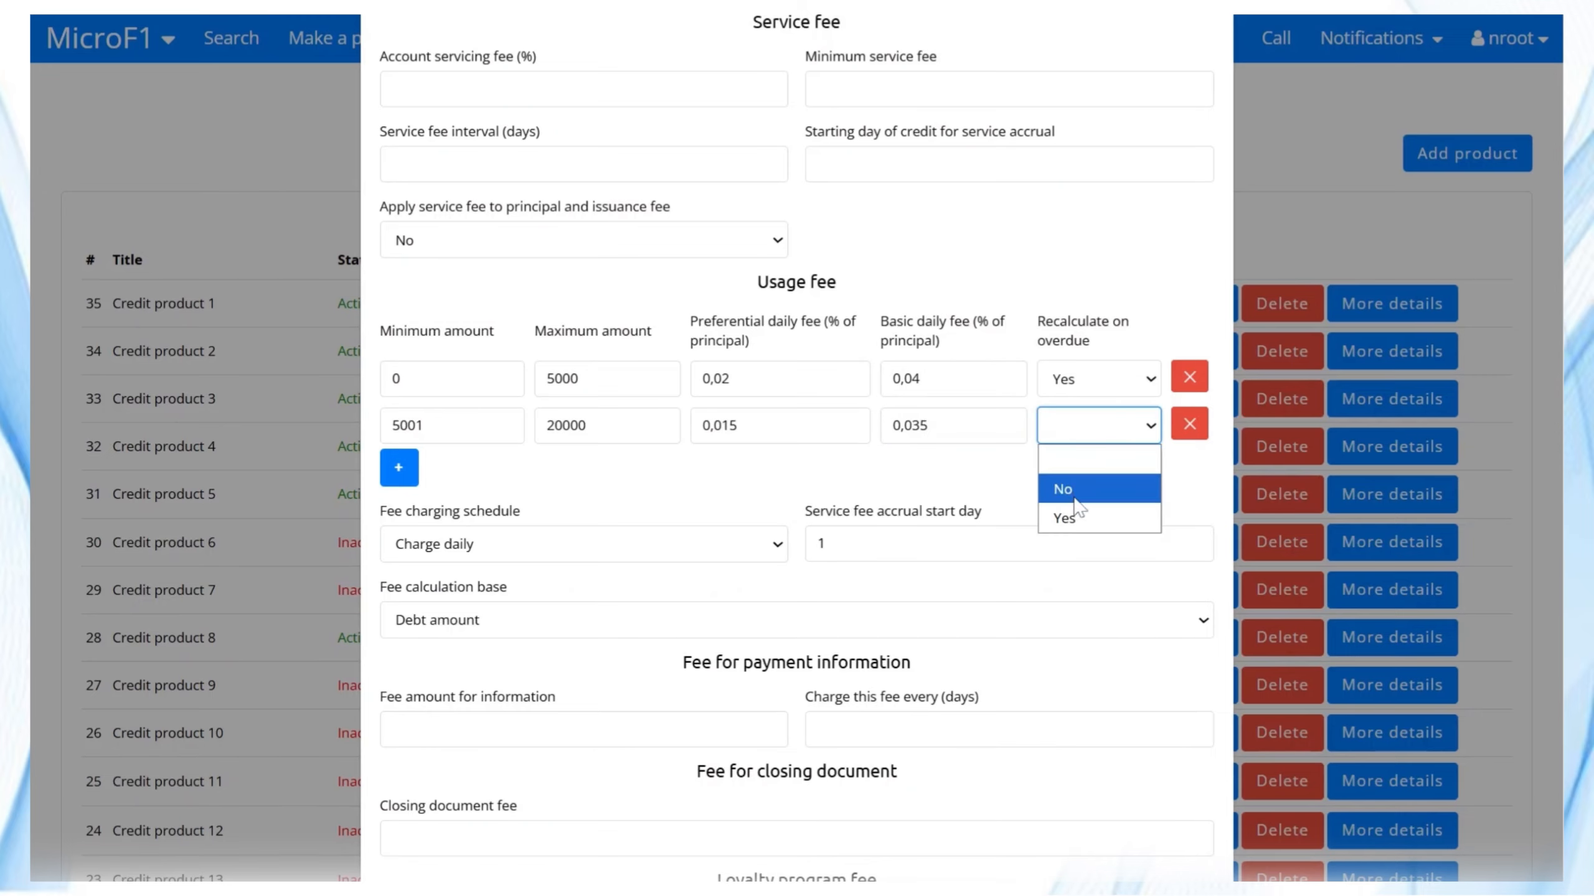
scroll(661, 343, "up", 3)
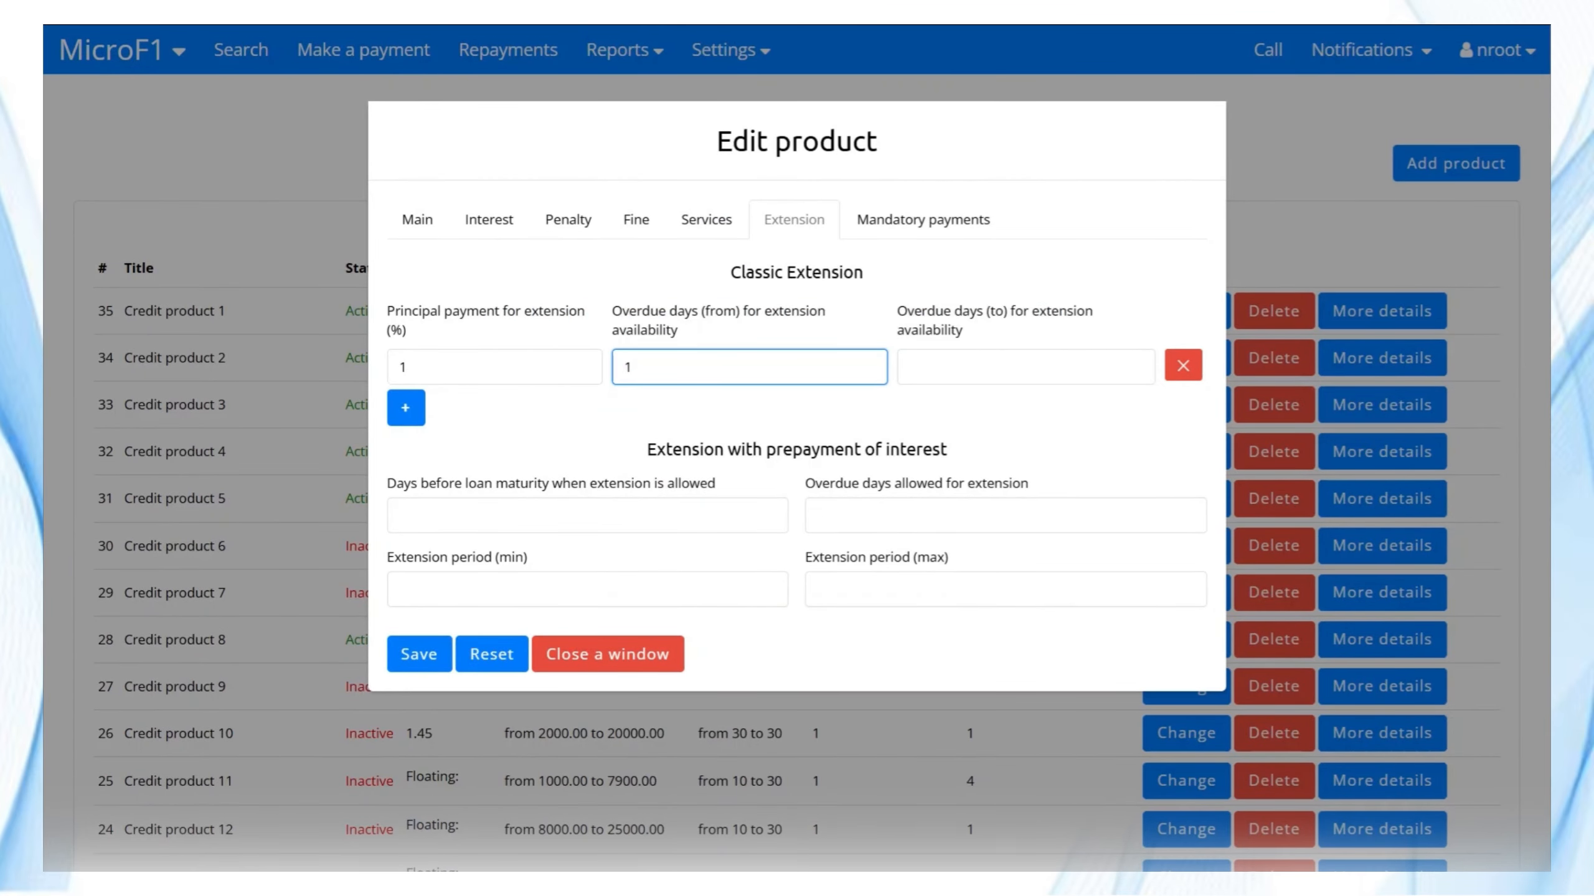
Add a second classic extension row after the 1% principal payment from overdue day 1.
left_click(406, 409)
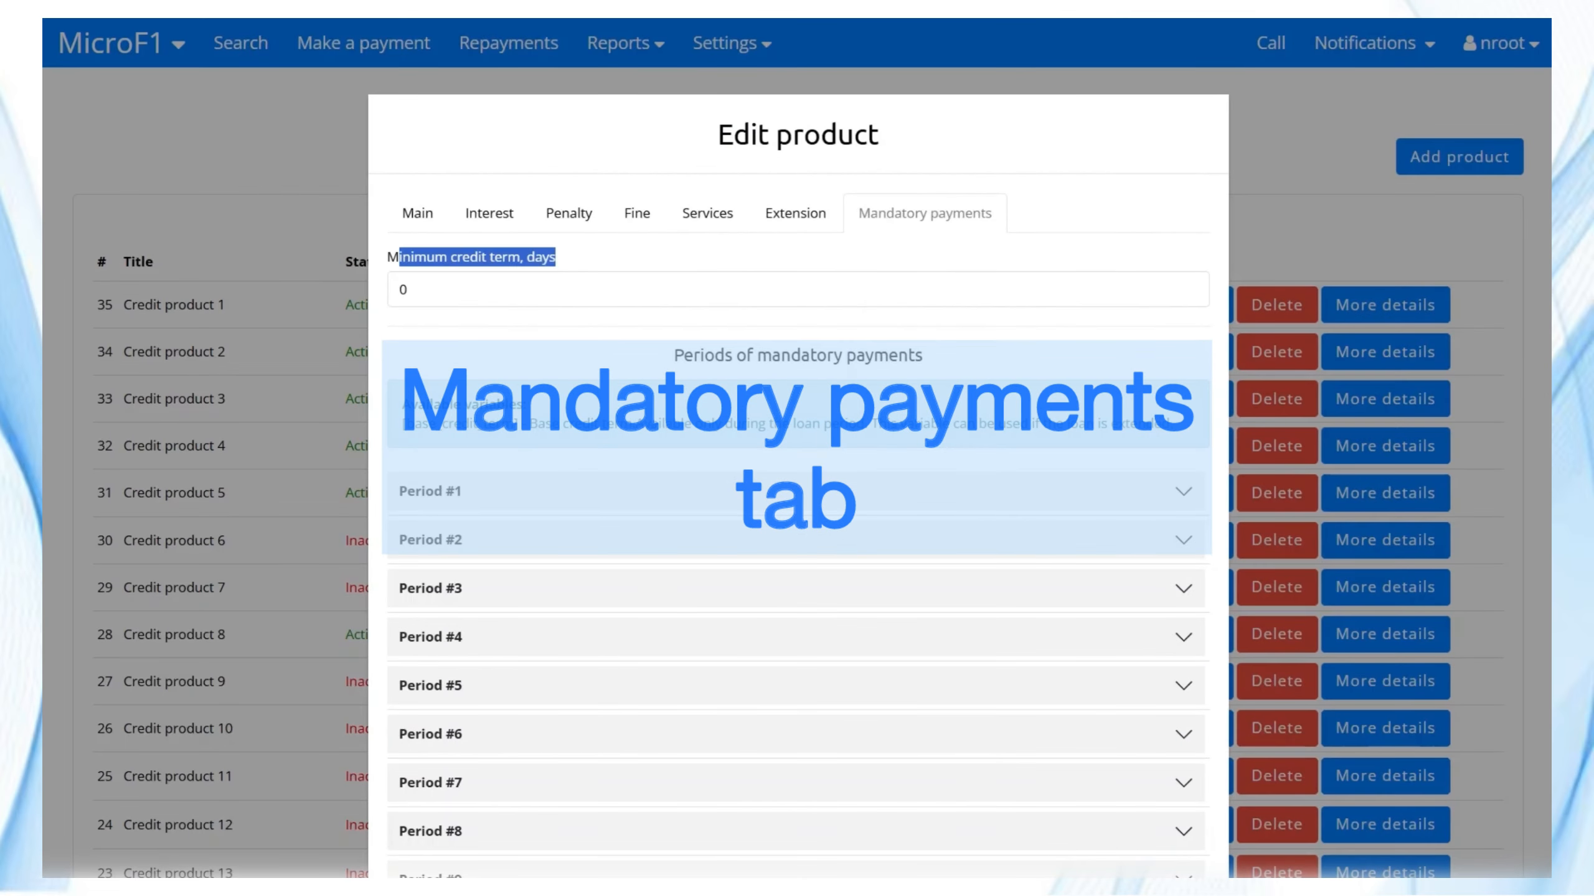
Set the minimum credit term to 360 days.
left_click(409, 289)
key("BackSpace")
type("360")
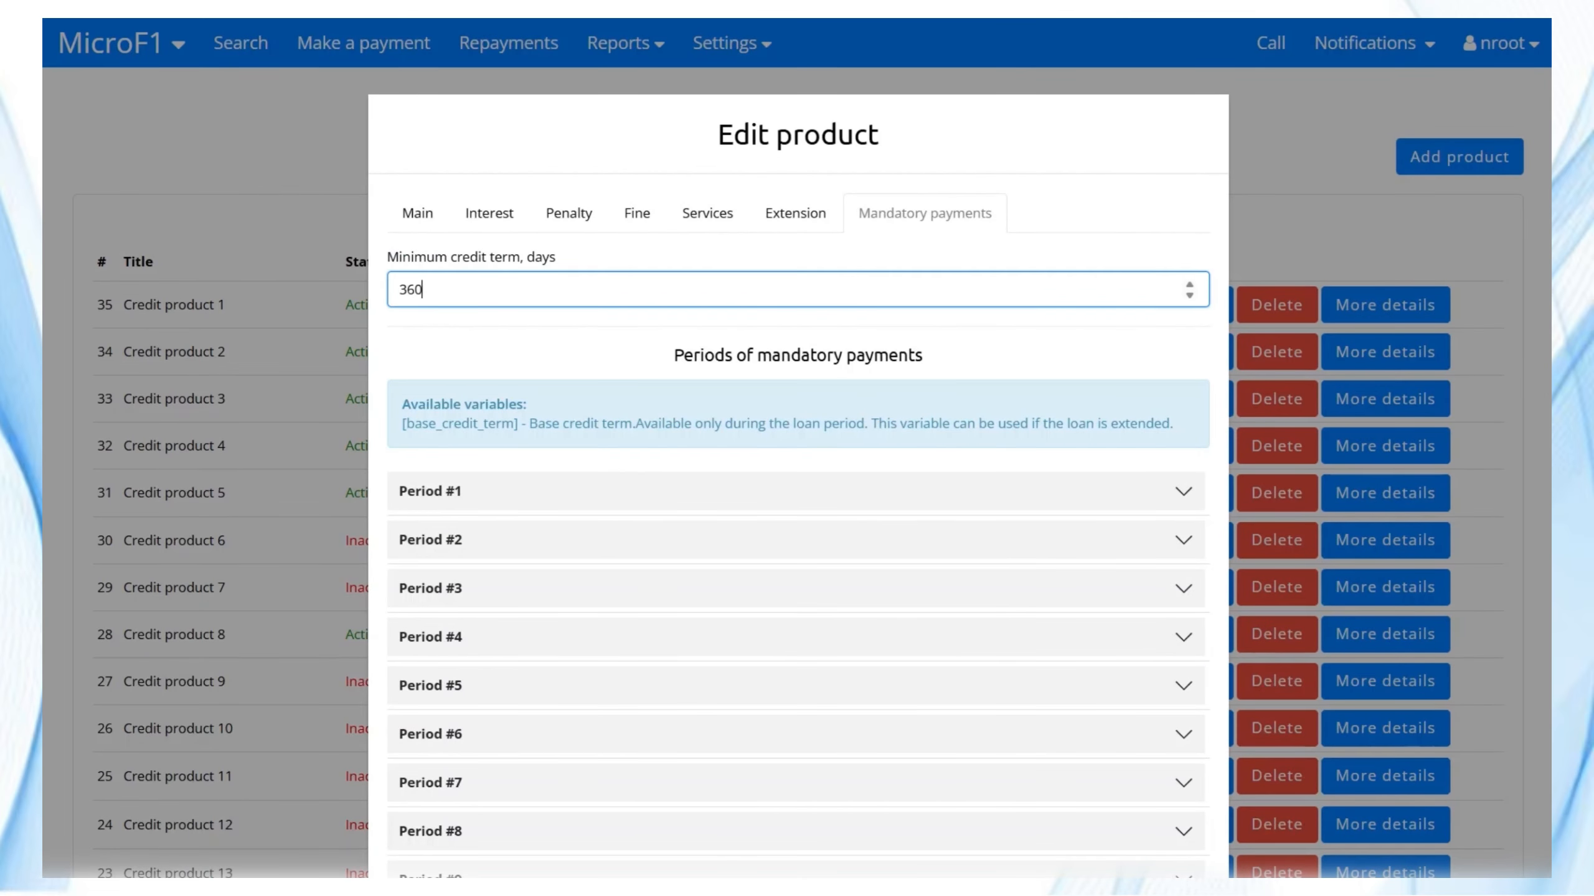
Add 15-day Period #25: 5,5% of principal, 0,2% daily penalty, promo Yes, plus fine rows.
scroll(615, 355, "down", 20)
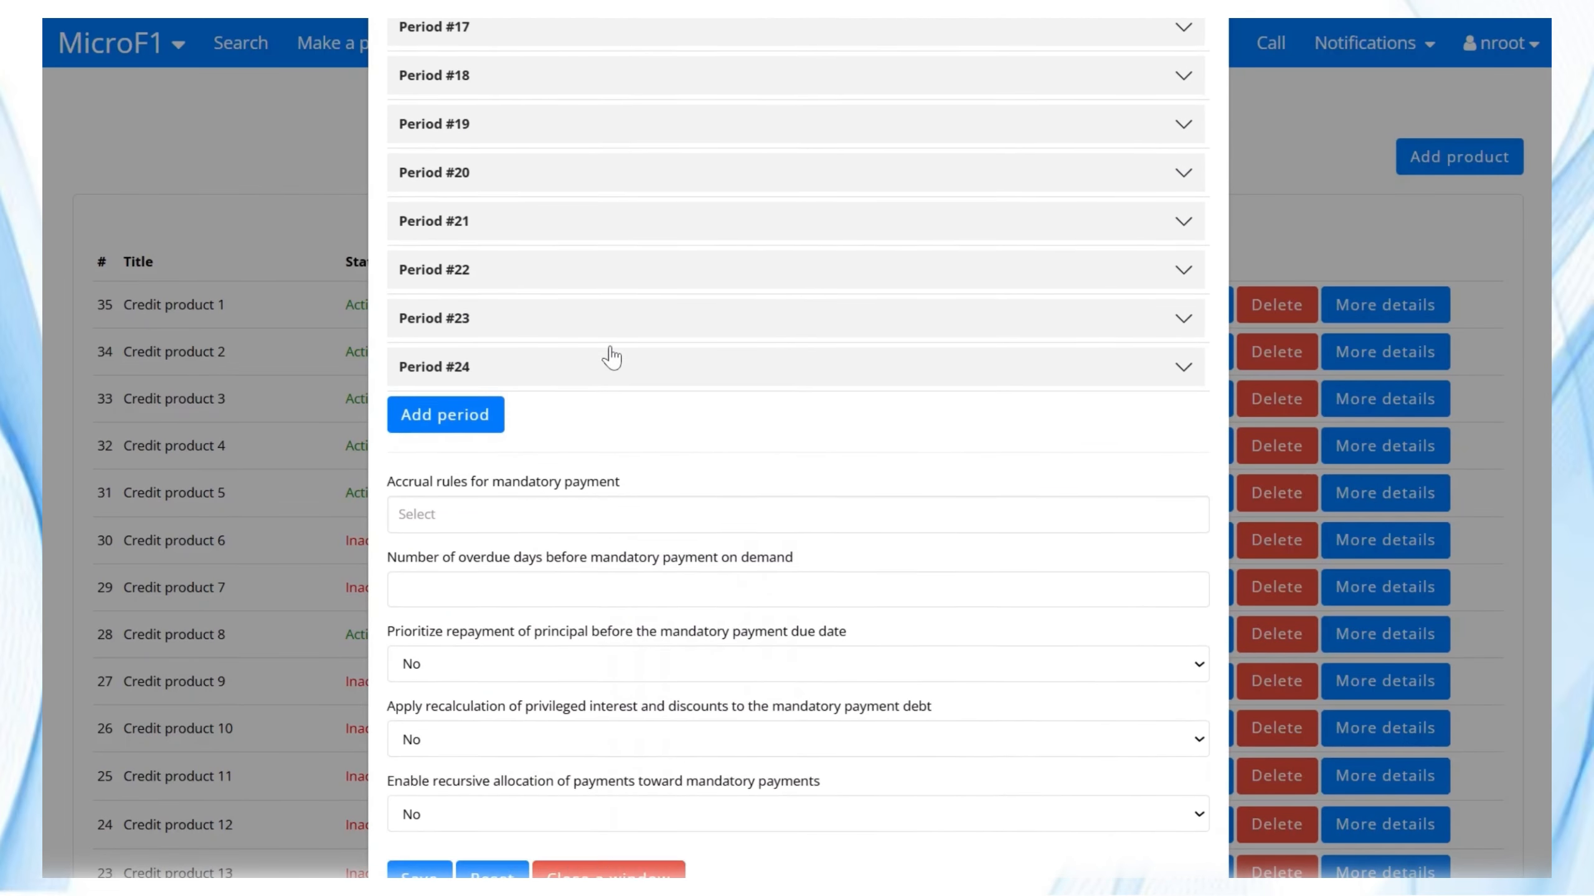
left_click(480, 404)
left_click(897, 361)
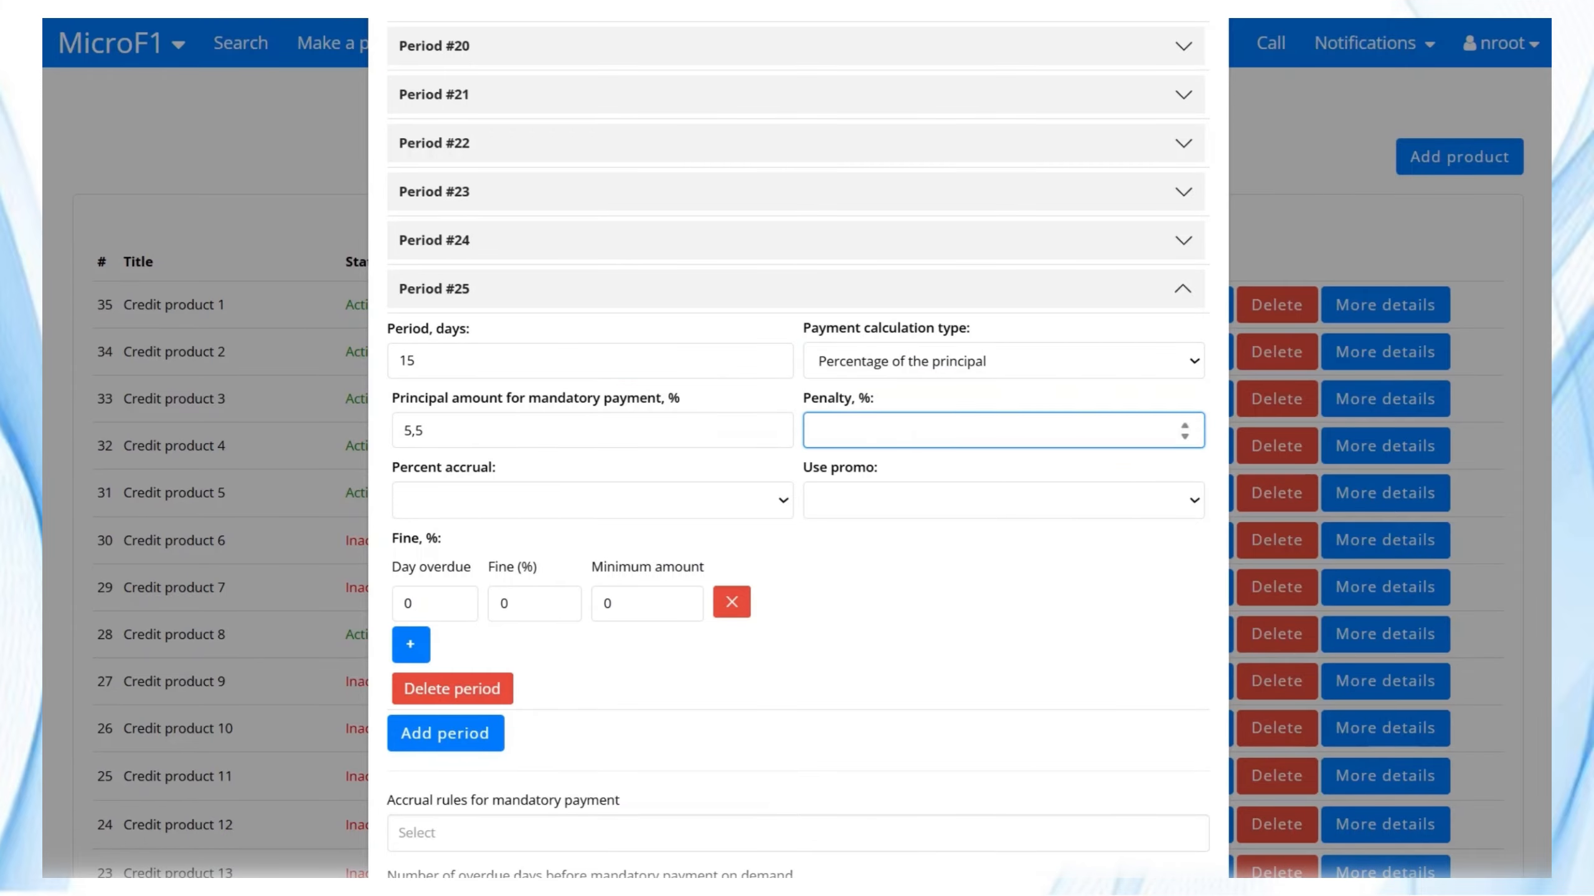
type(",2")
left_click(589, 501)
left_click(427, 558)
left_click(874, 500)
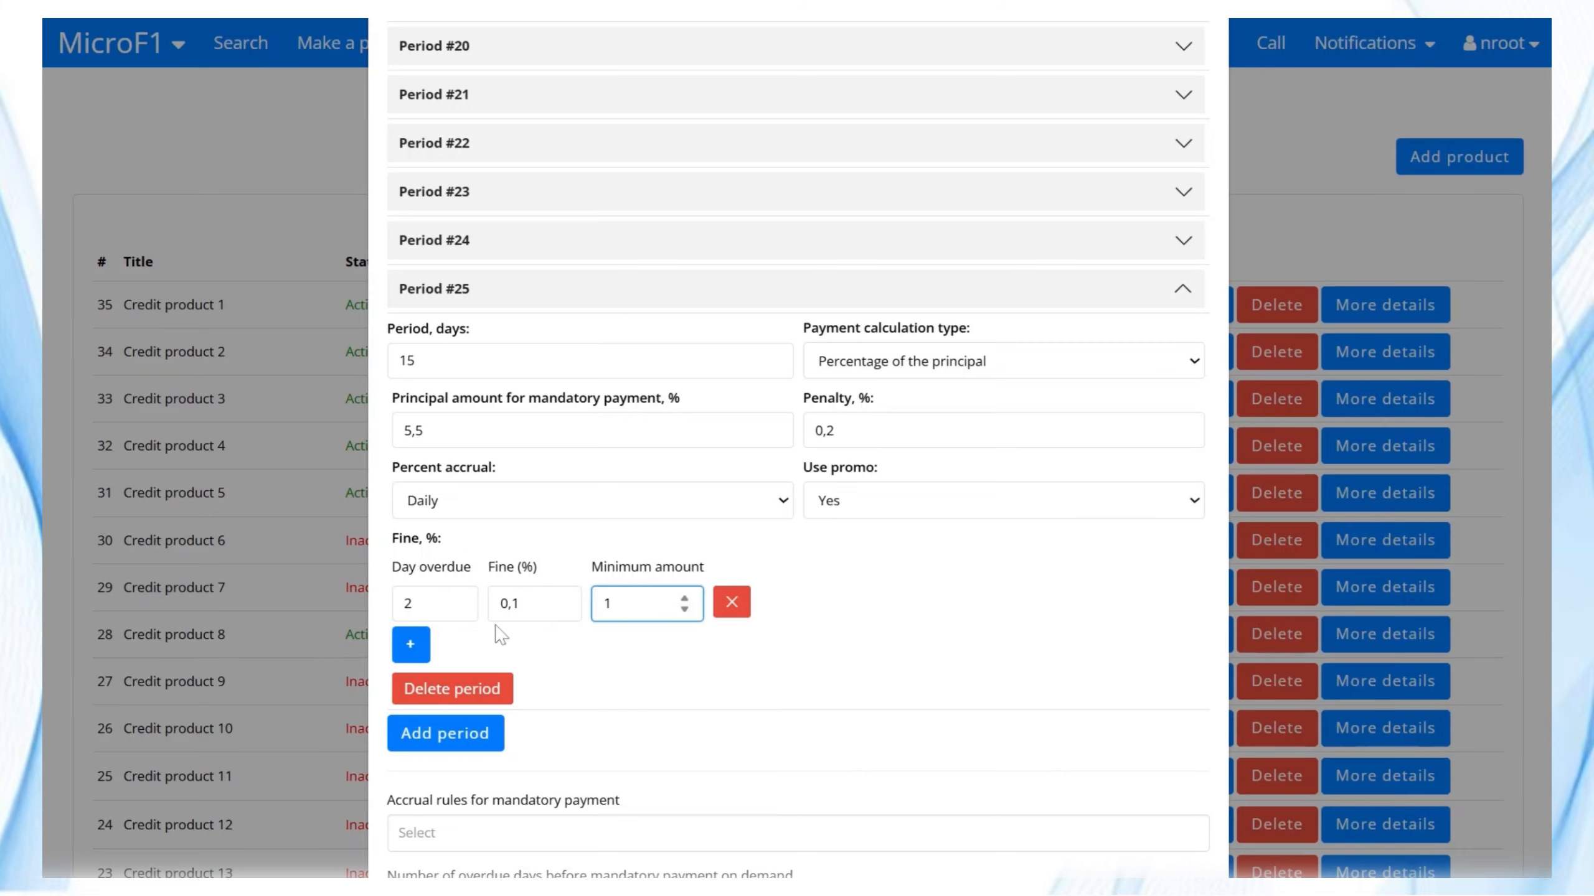
left_click(410, 644)
type("4")
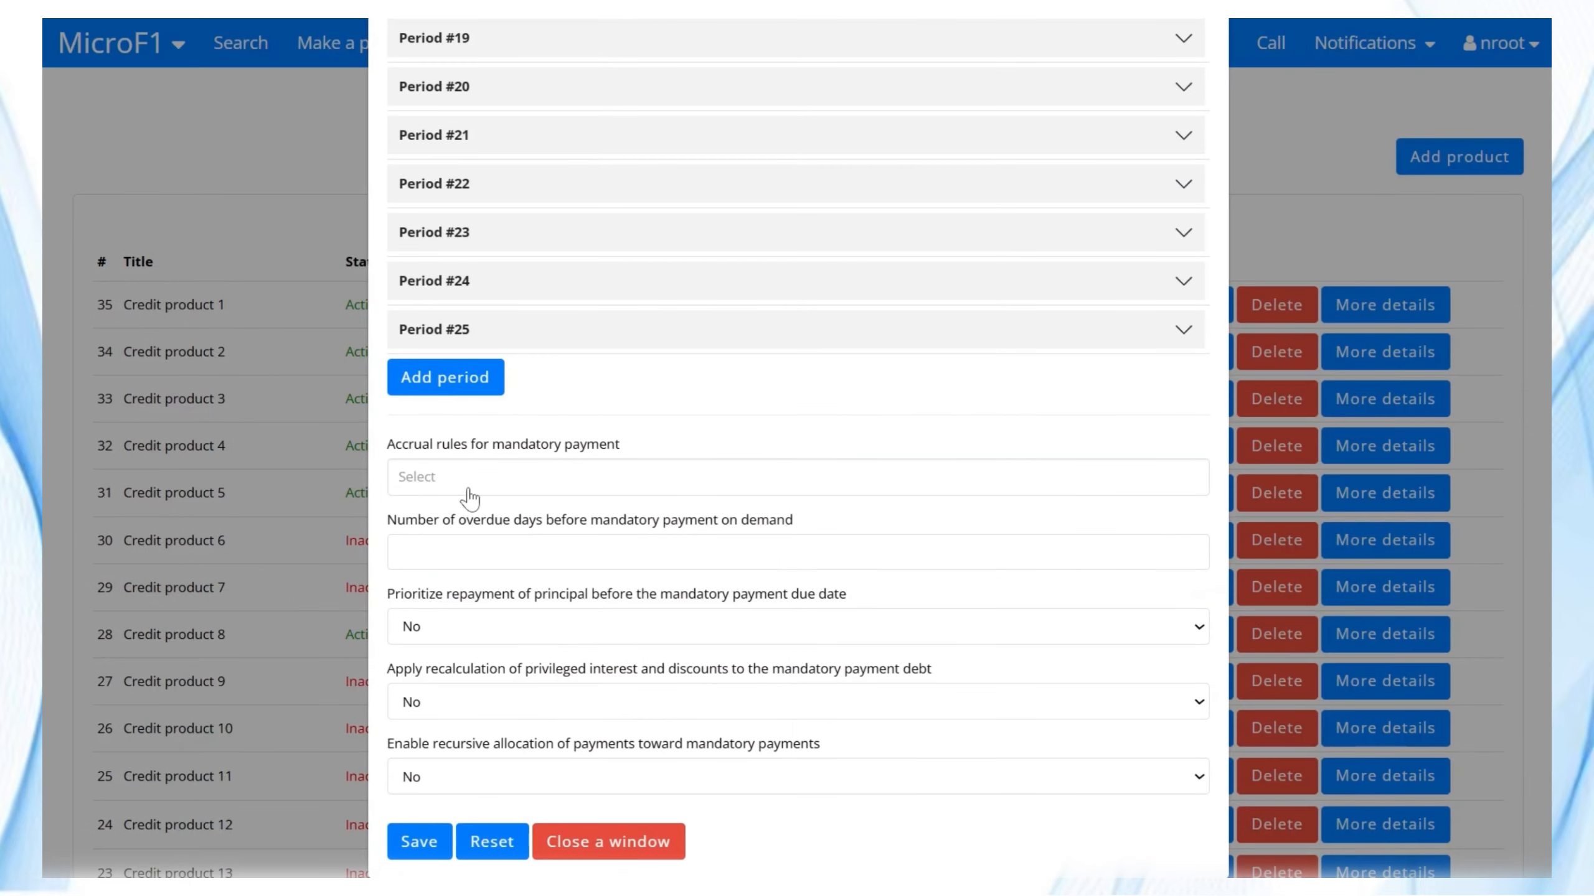
Tick Fee for using credits in the mandatory payment accrual rules.
left_click(526, 478)
scroll(543, 644, "down", 1)
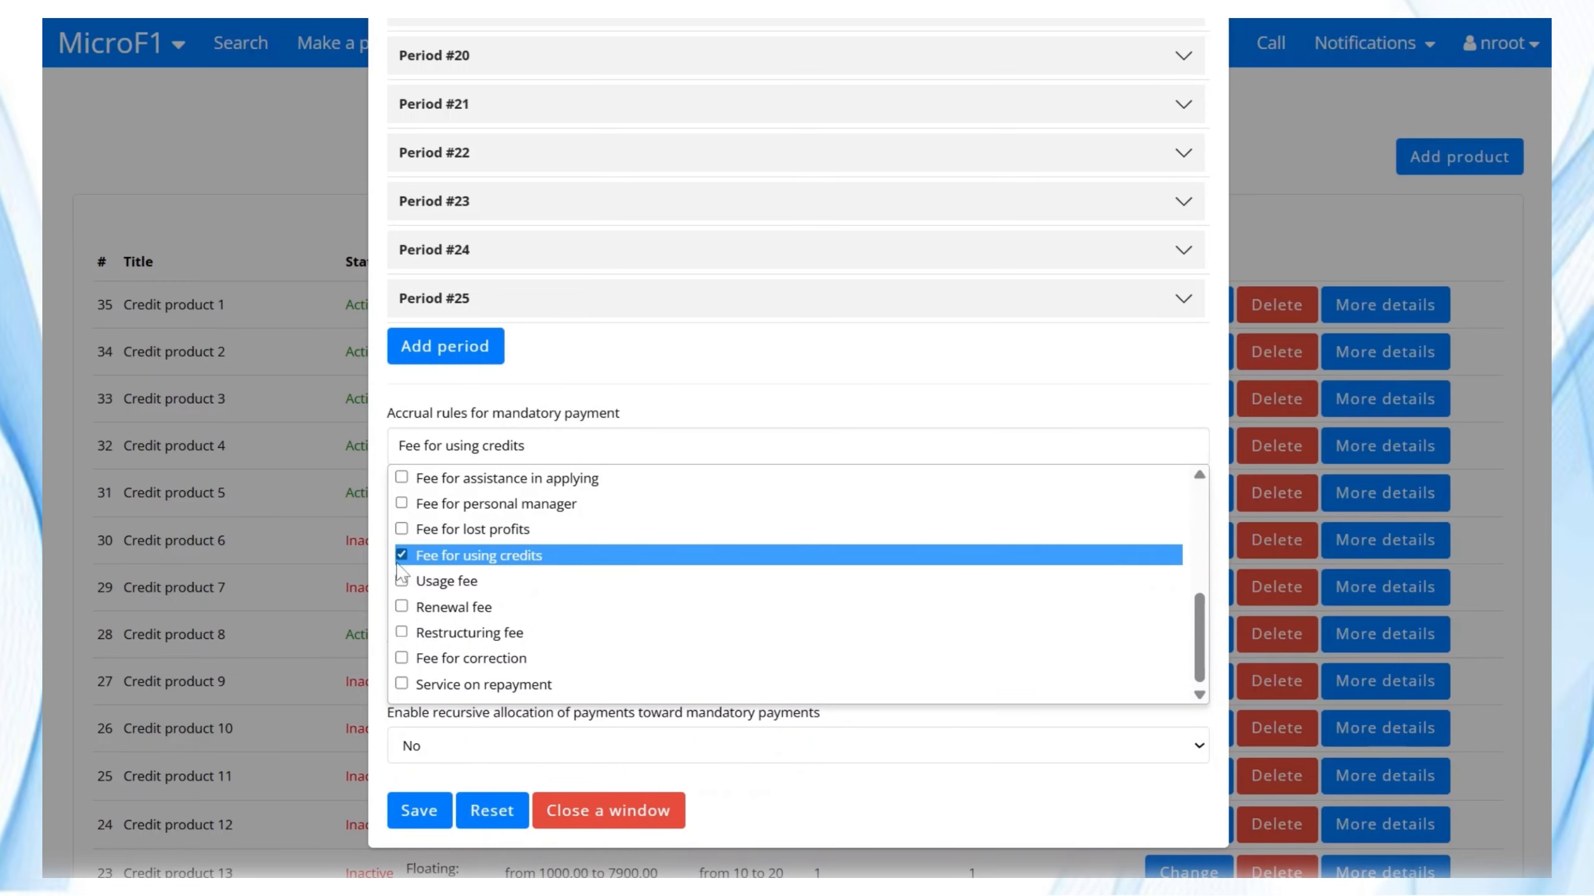
scroll(800, 346, "up", 15)
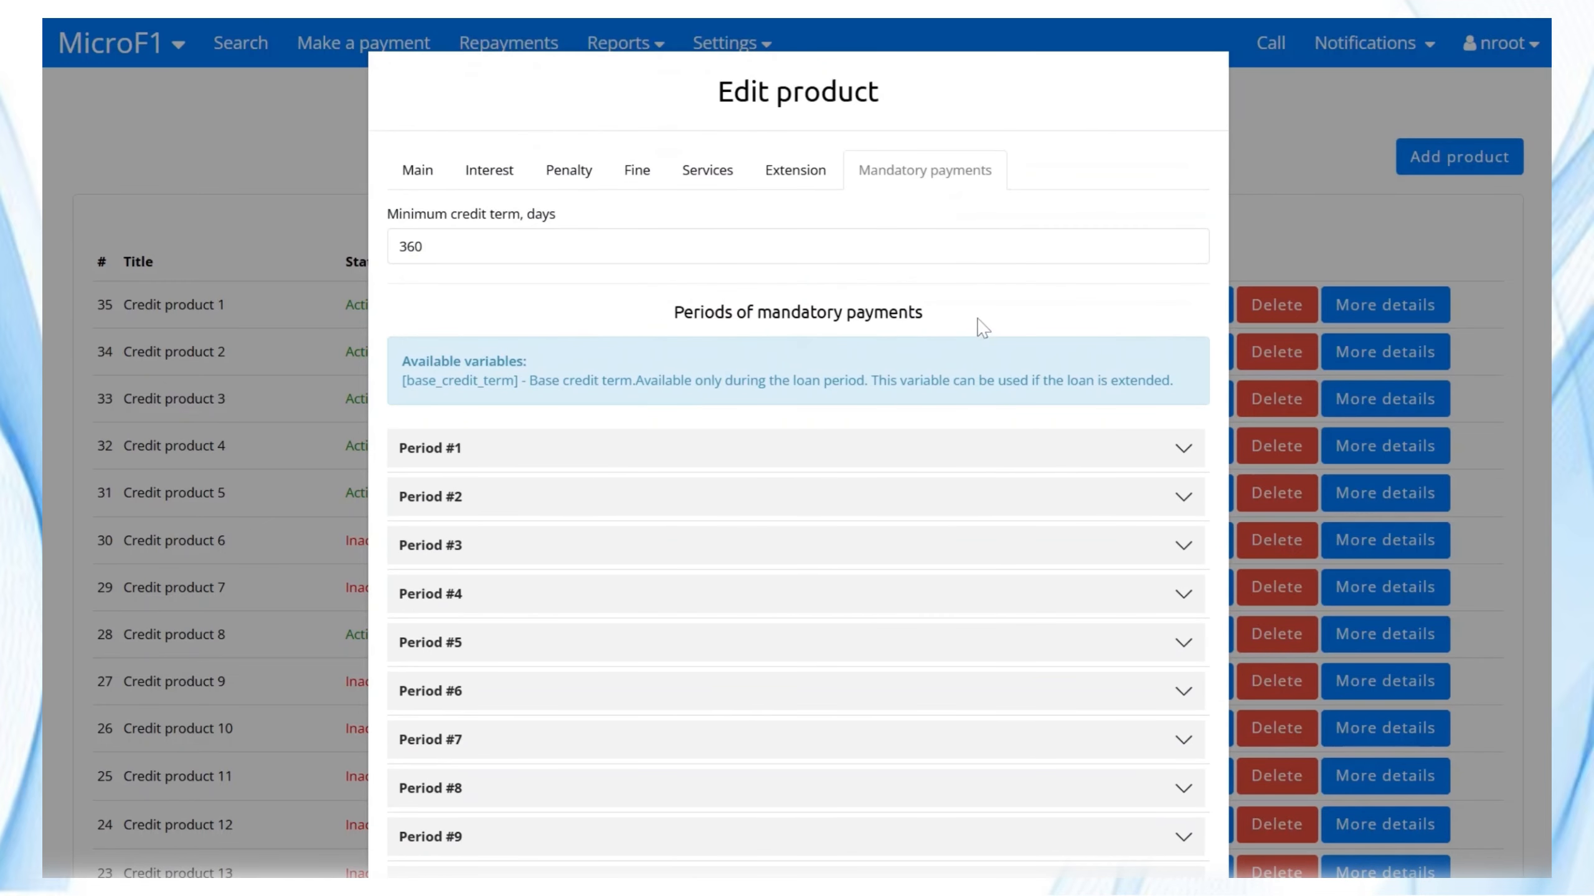
left_click_drag(977, 319, 723, 312)
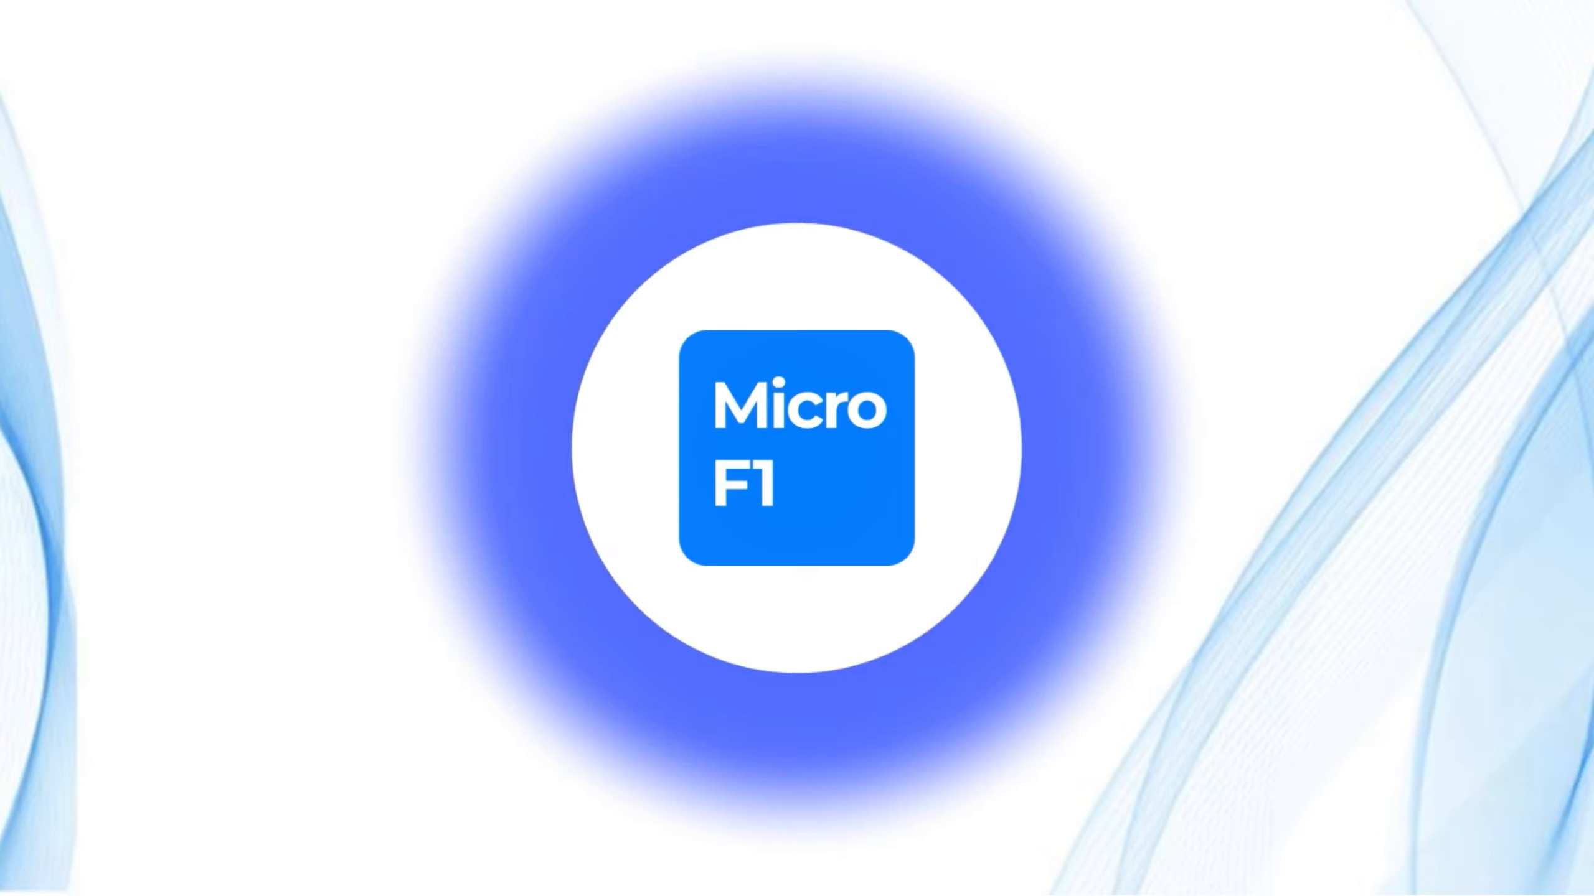